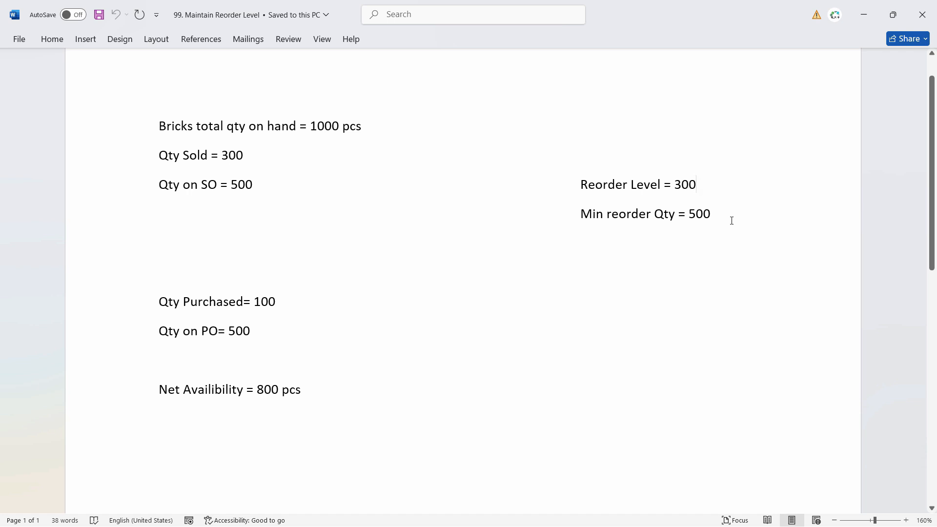
Examine the minimum reorder quantity, purchased quantity, sold quantity and sales order quantity in the bricks example
left_click_drag(713, 214, 692, 216)
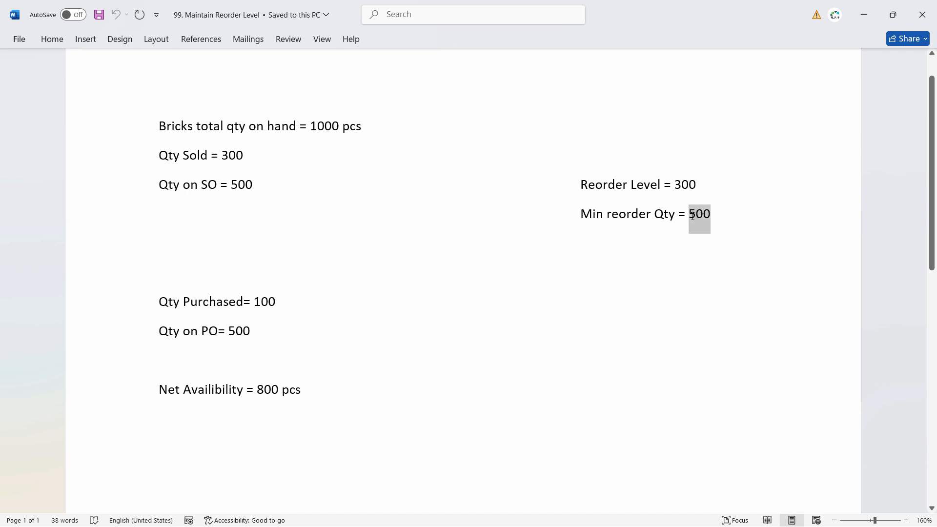
left_click(303, 310)
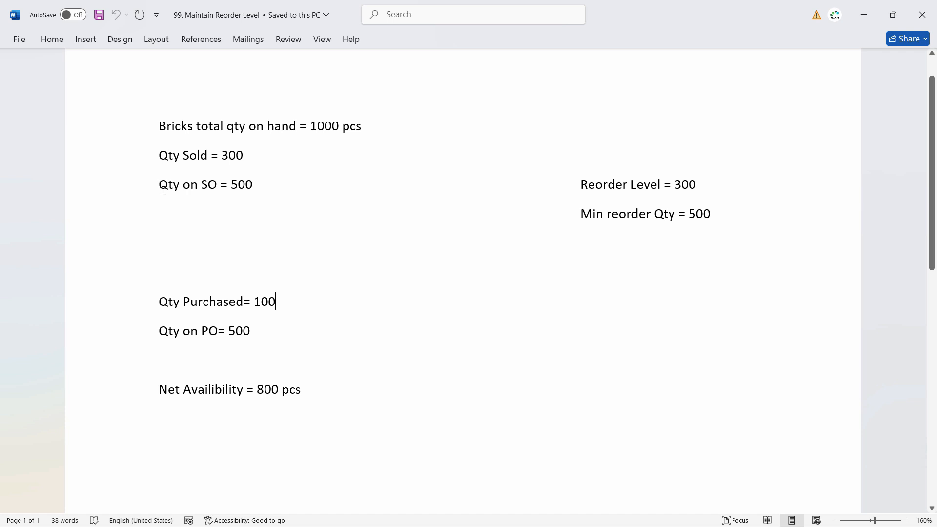
left_click(250, 186)
double_click(246, 186)
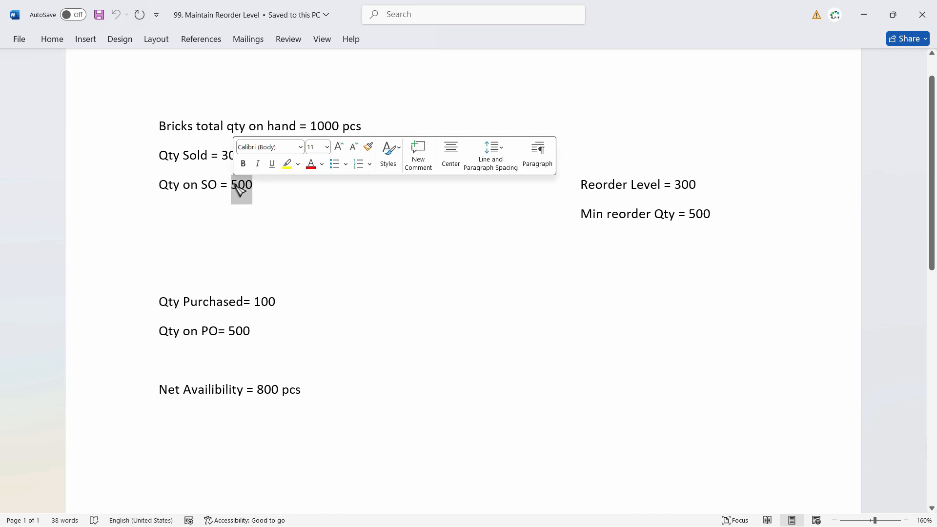
left_click(251, 192)
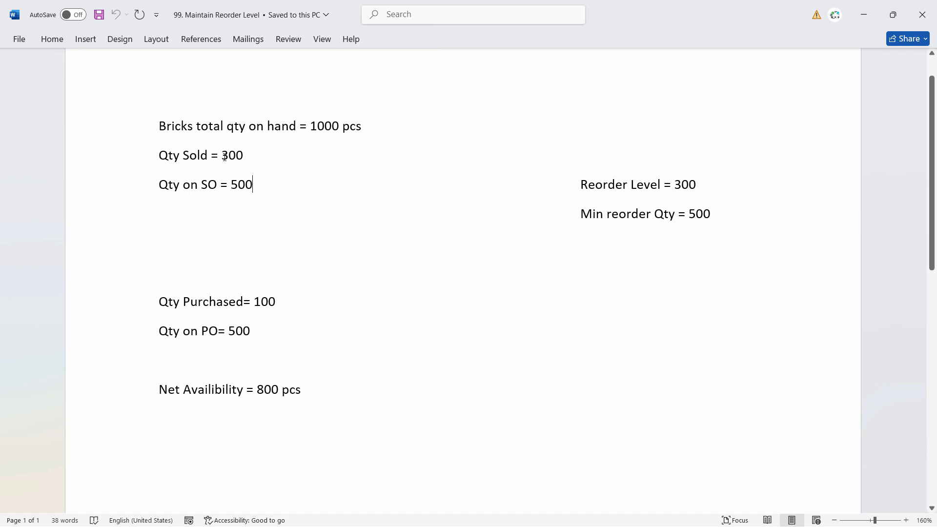
left_click_drag(222, 155, 253, 189)
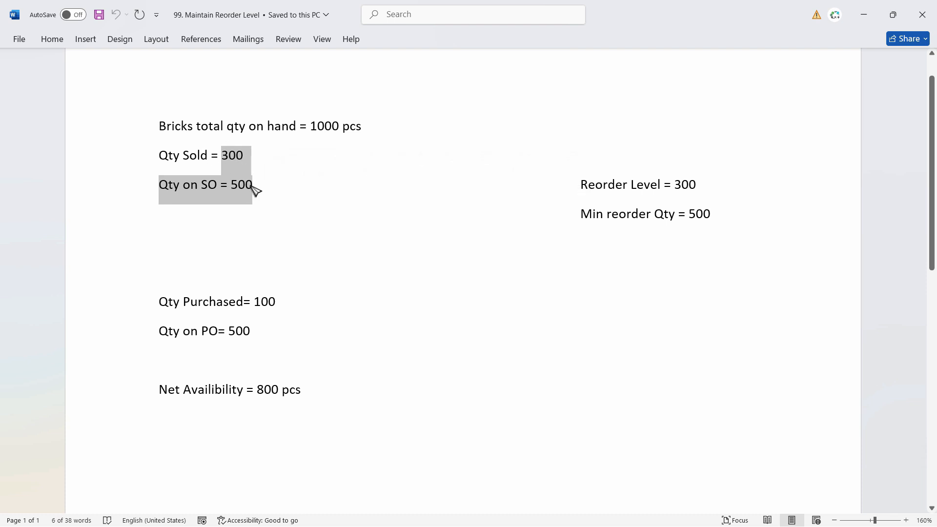
left_click(193, 187)
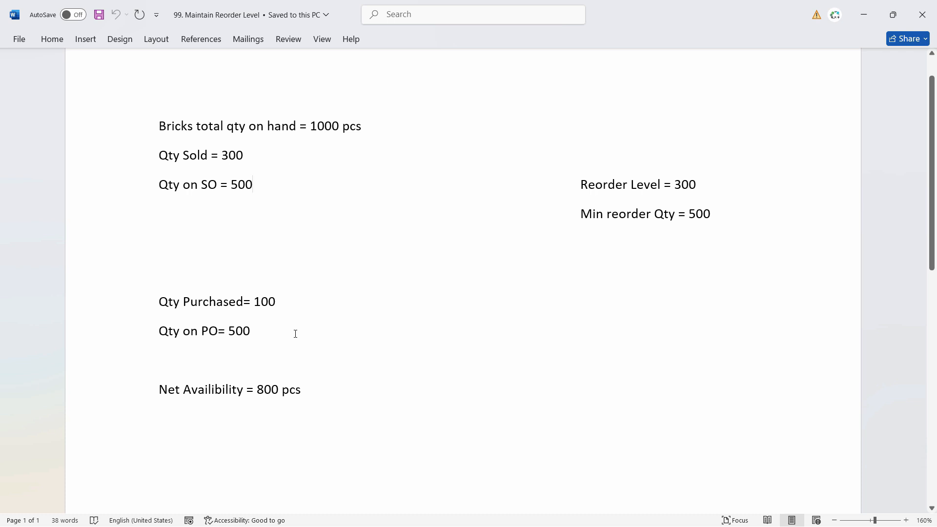
Switch to TallyPrime and shut the company Elite Traders
key("alt+Tab")
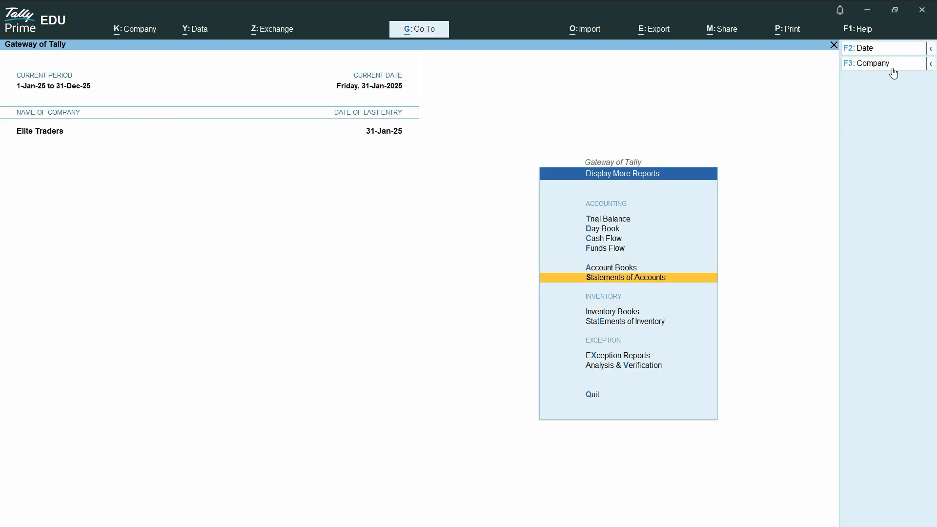
left_click(890, 64)
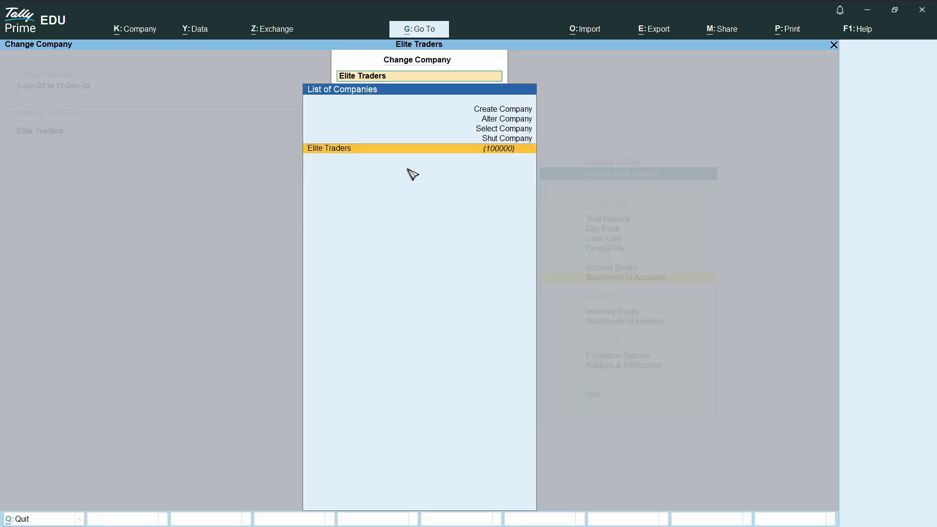
left_click(511, 139)
key("Return")
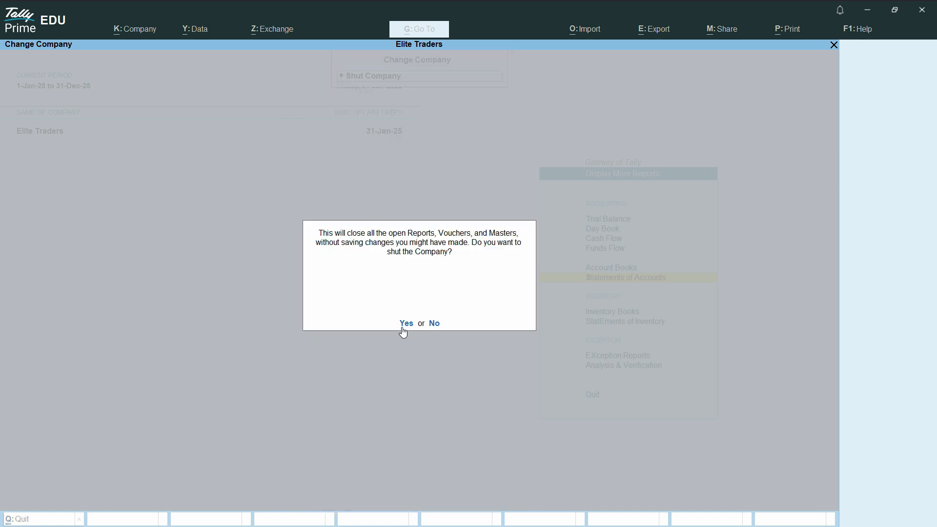
left_click(407, 324)
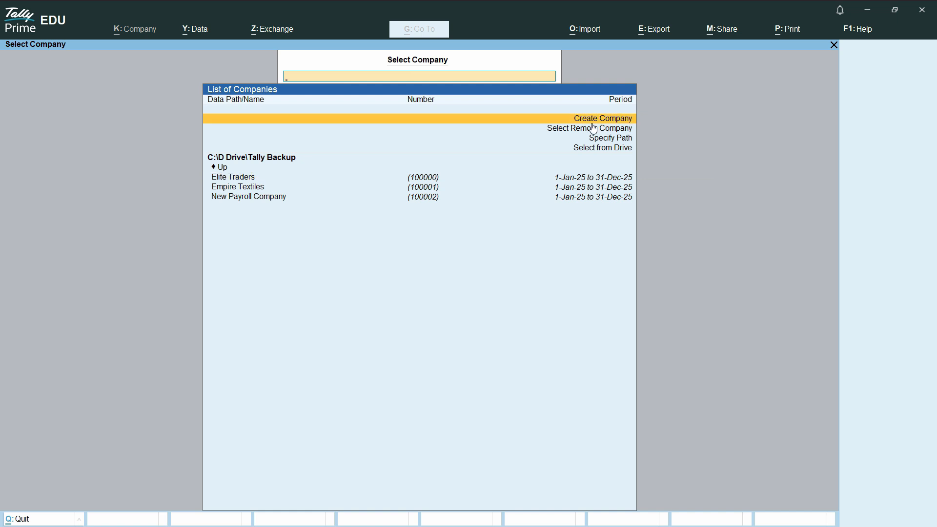
Start a new company named Reorder Status Co, keeping the default mailing name, state, country and blank contact details
left_click(611, 121)
type("Re")
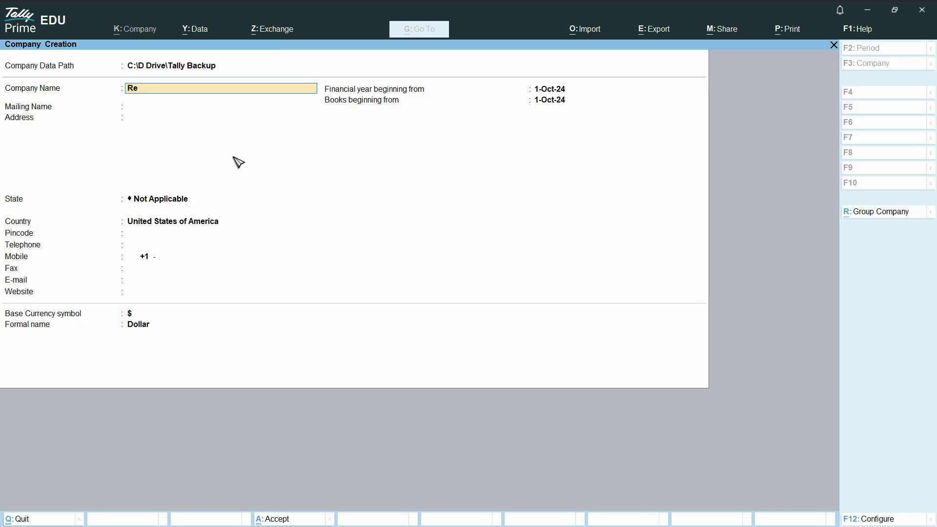
type("order Status Co")
key("Return")
key("Return")
key("Return")
key("Return")
key("Return")
key("Return")
key("Return")
key("Return")
key("Return")
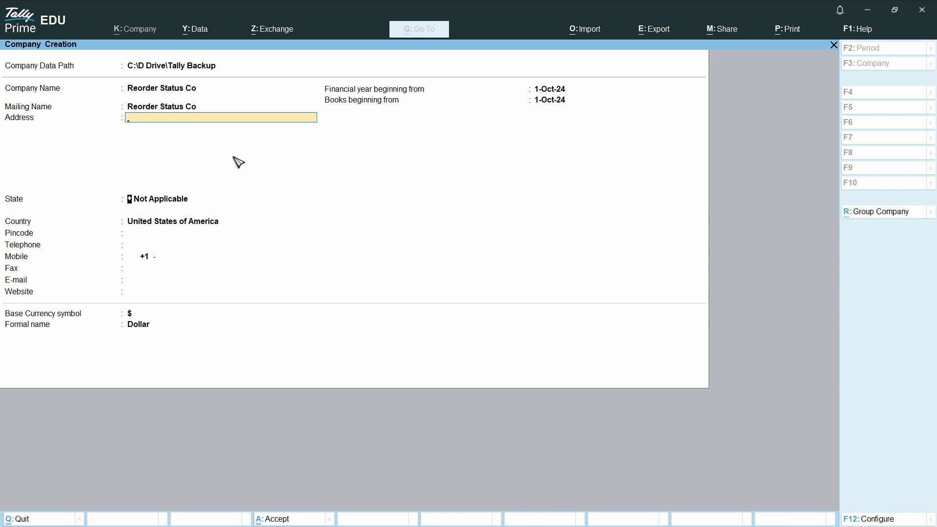
key("Return")
key("Return")
key("Return")
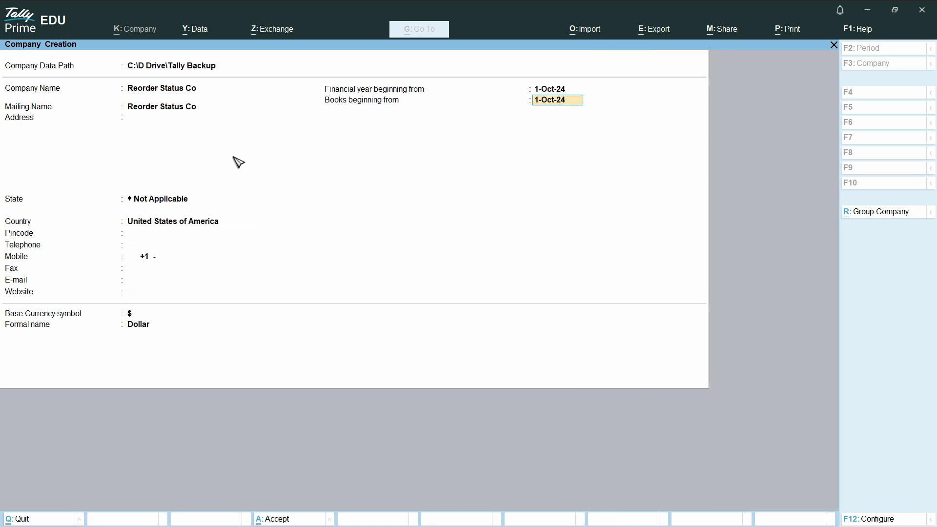
key("Return")
Set the new company's financial year and books to begin on 1-Jan-25
key("Up")
key("Up")
type("01")
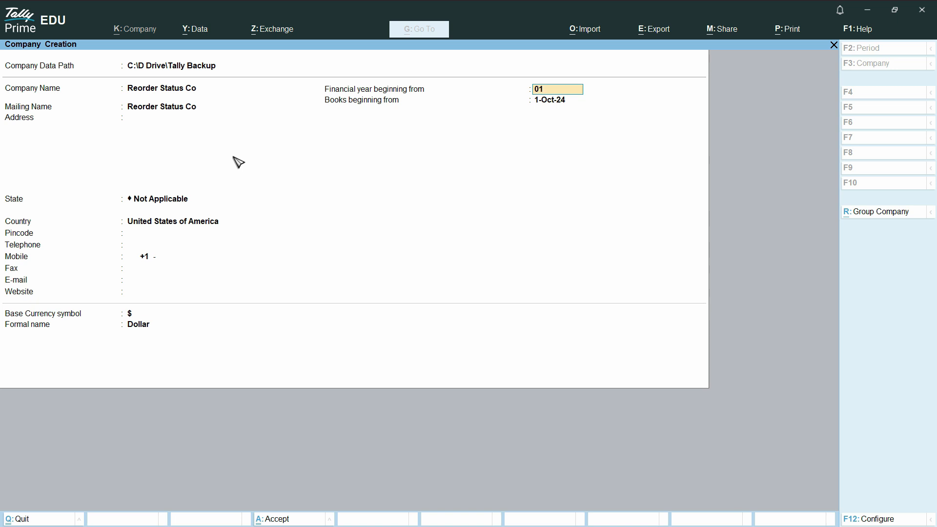
type("01-25")
key("BackSpace")
key("BackSpace")
key("BackSpace")
key("BackSpace")
key("BackSpace")
type("-01-25")
key("Return")
key("Return")
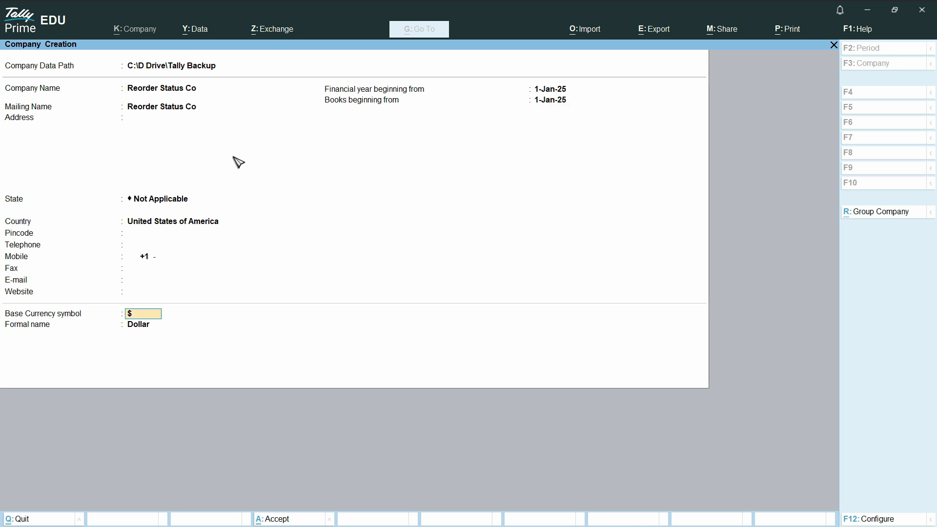
Save the company with the dollar as base currency and accept its default features
key("Return")
key("Return")
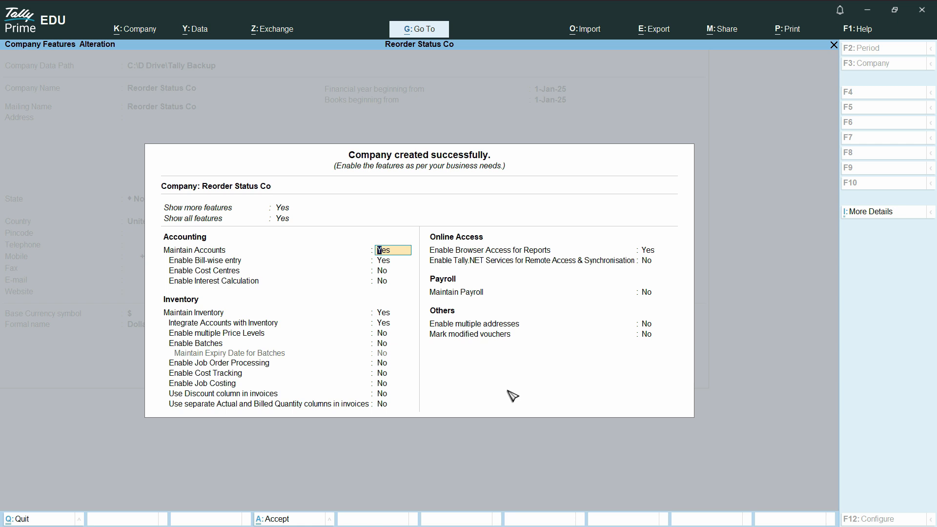
key("ctrl")
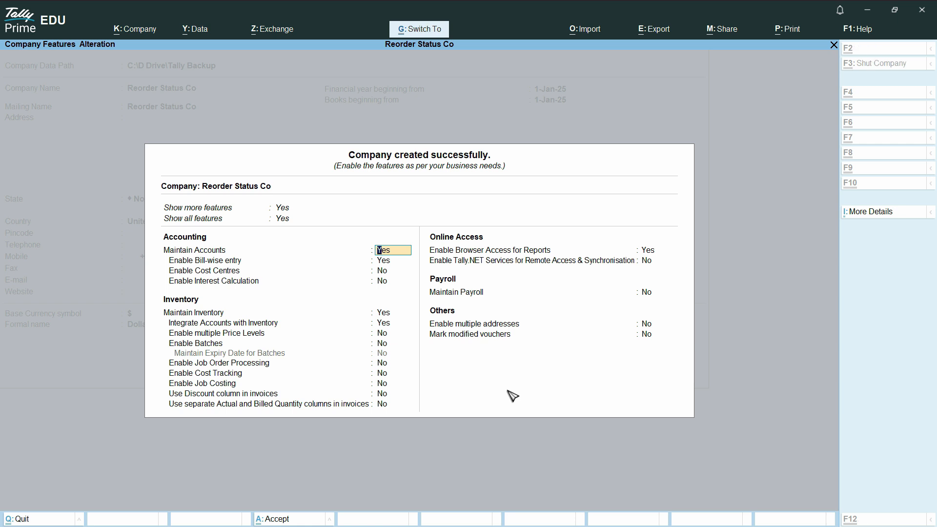
key("ctrl+a")
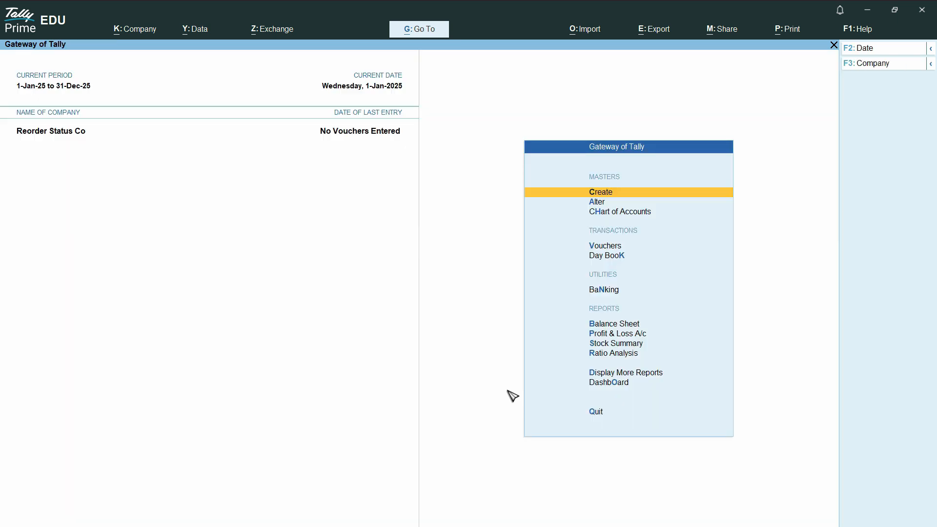
Start a new stock item named Bricks without an alias
key("Return")
key("Down")
key("Down")
key("Down")
key("Down")
key("Down")
key("Down")
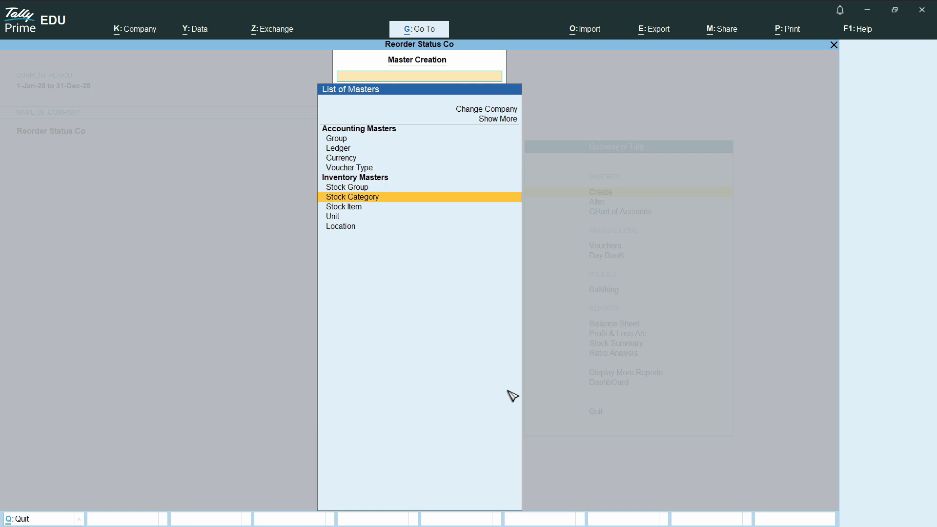
key("Return")
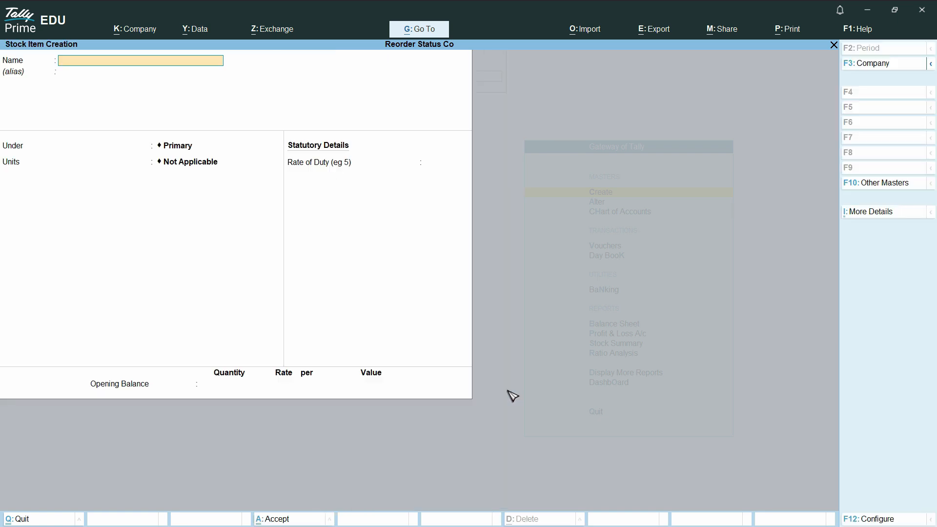
type("Bricks")
key("Return")
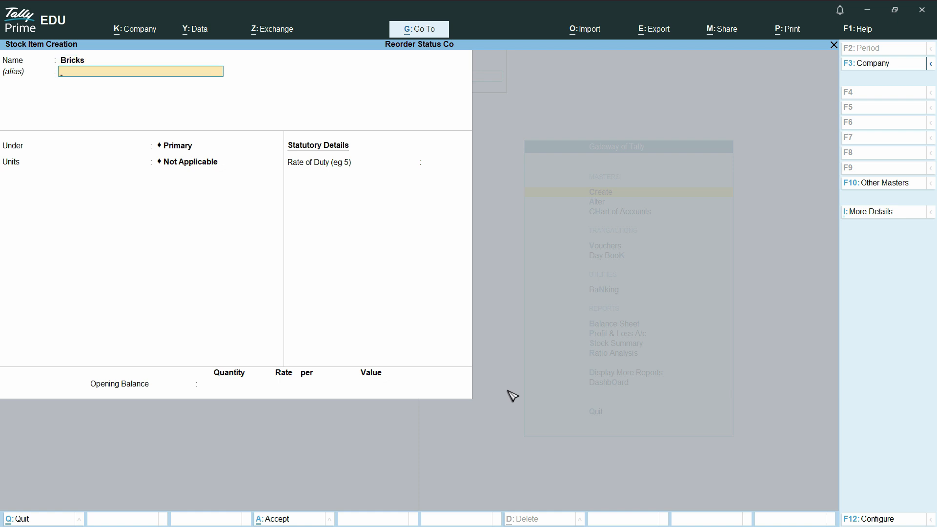
key("Return")
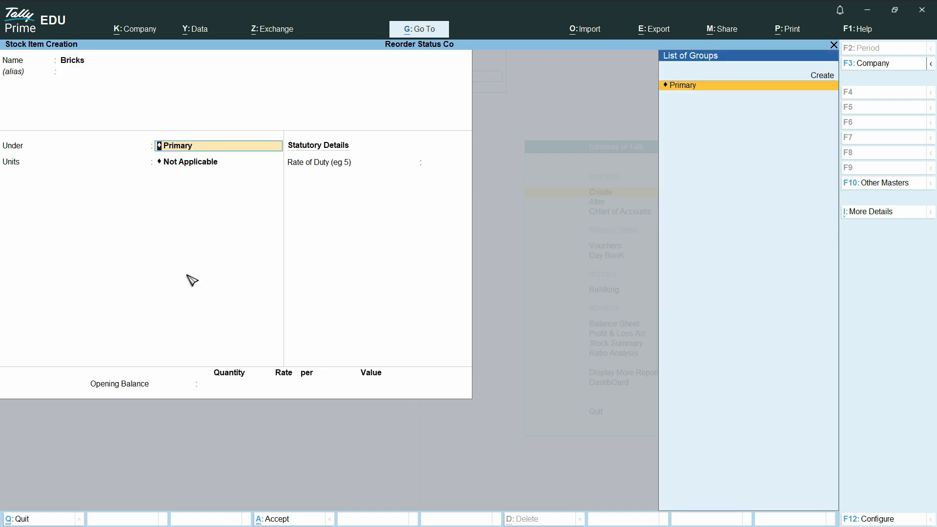
Create the stock group Building Materials under Primary and assign it to the Bricks item
key("alt")
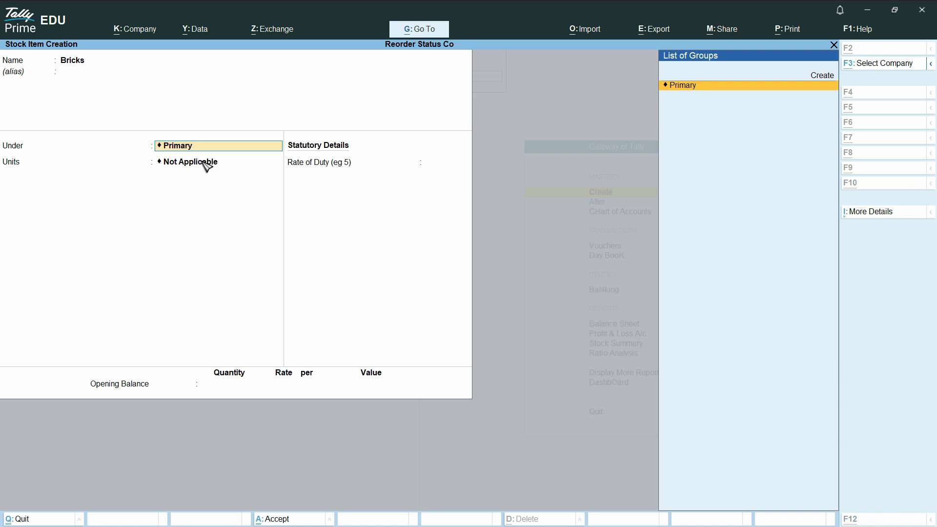
key("alt+c")
type("Buil")
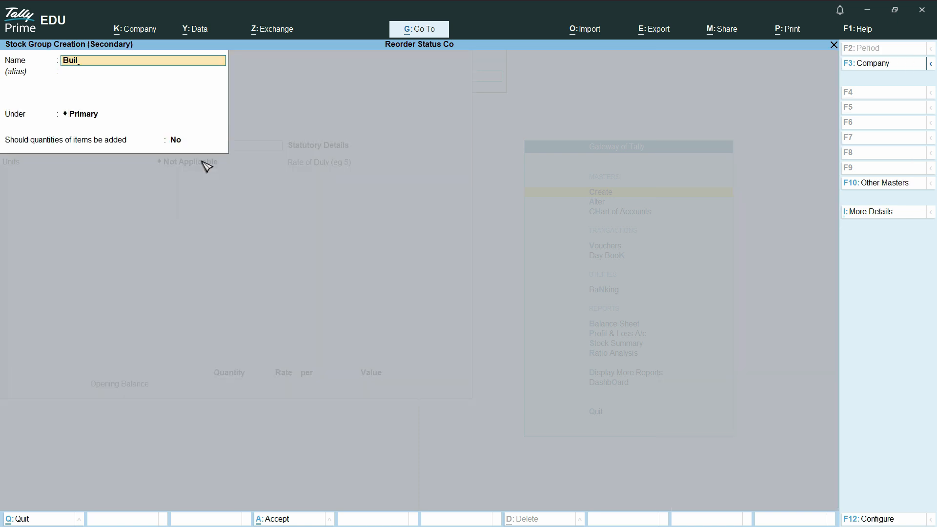
type("ding Materials")
key("Return")
key("Return")
key("Return")
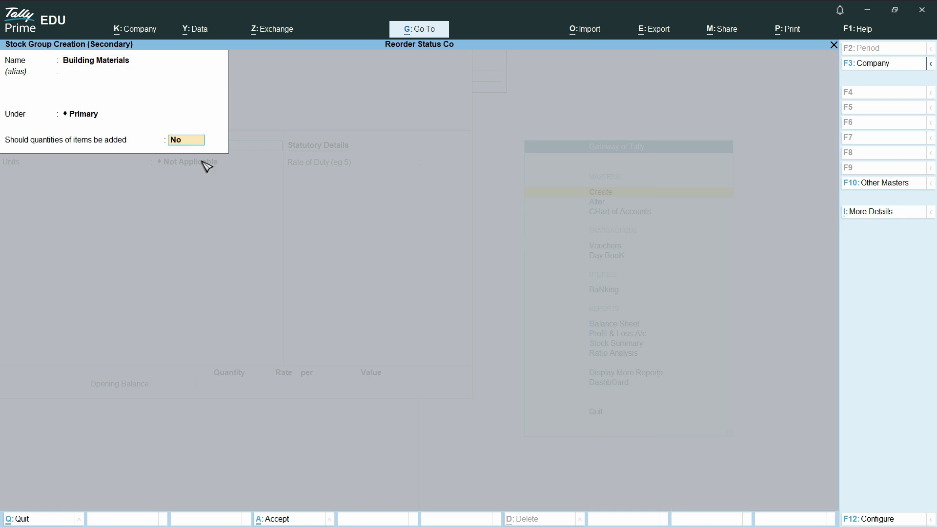
key("ctrl+a")
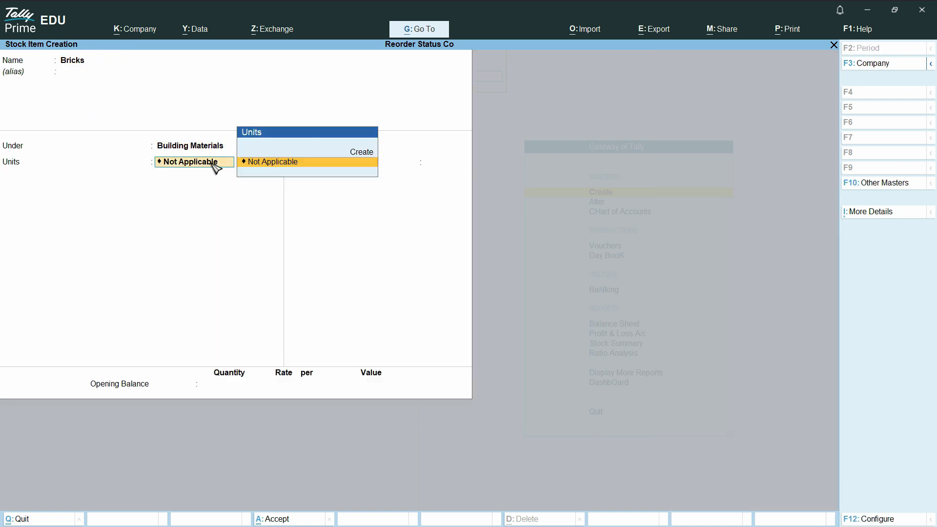
Create a simple unit with symbol E, formal name Each and 0 decimal places for the Bricks item
key("alt+c")
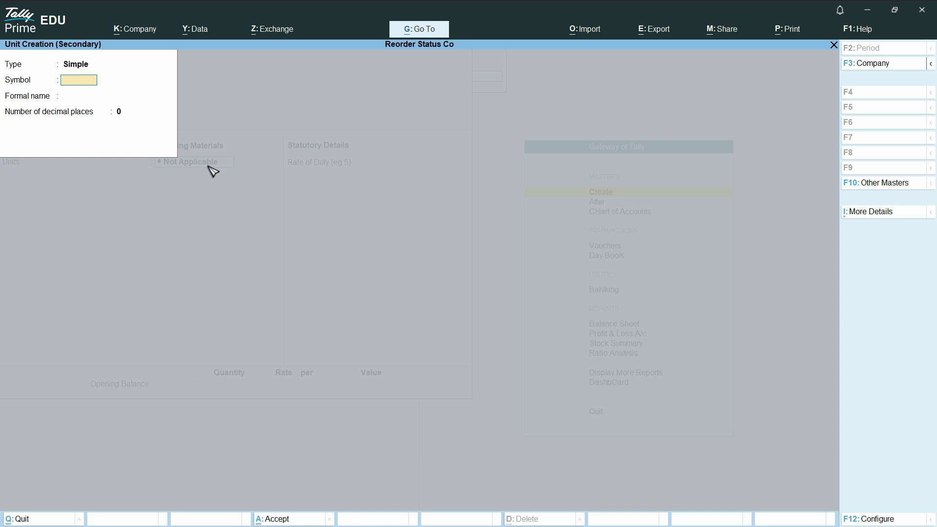
type("Each")
key("Return")
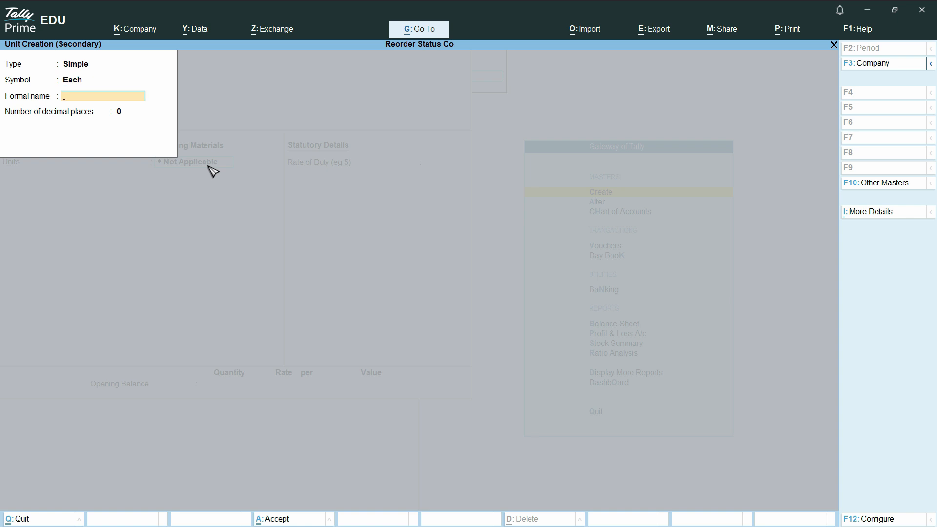
key("BackSpace")
type("E")
key("Return")
type("Each")
key("Return")
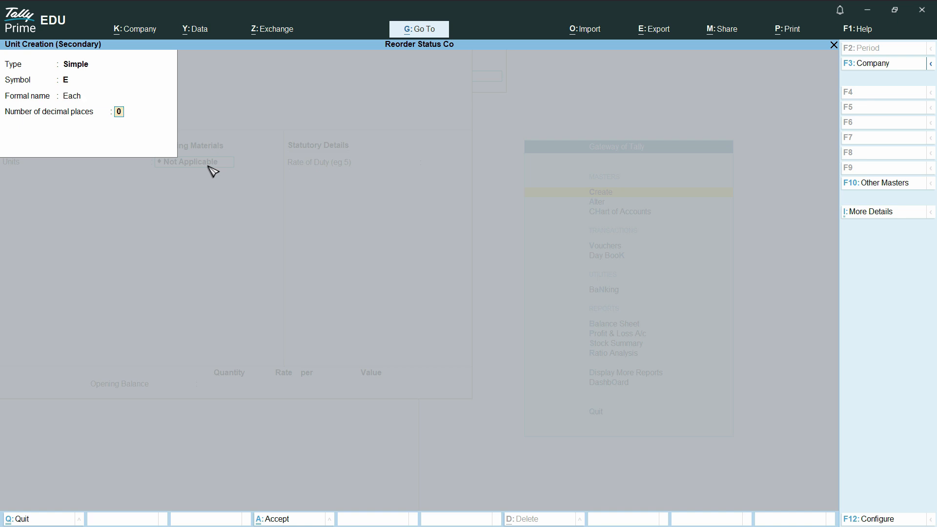
key("Return")
key("Return")
Enter an opening balance of 1000 units at a rate of 1 for Bricks, save the item and leave stock item creation
key("Return")
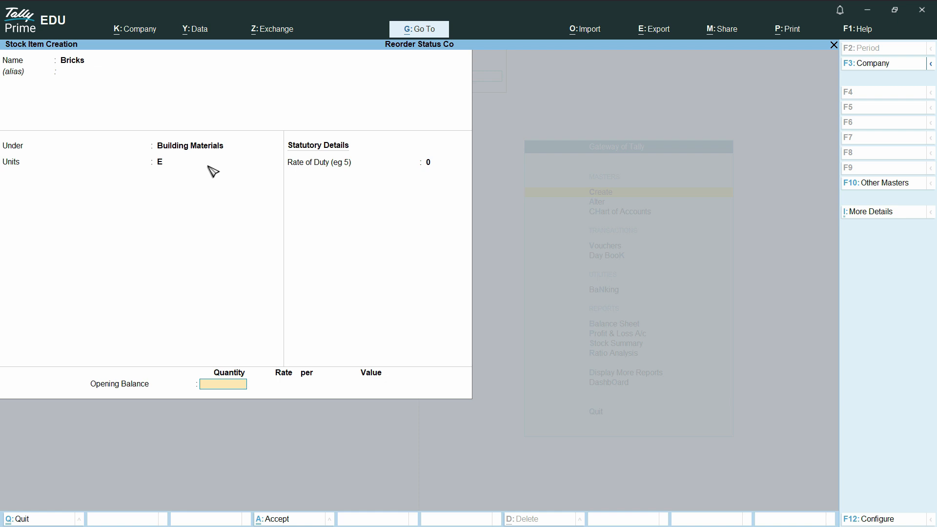
type("1000")
key("Return")
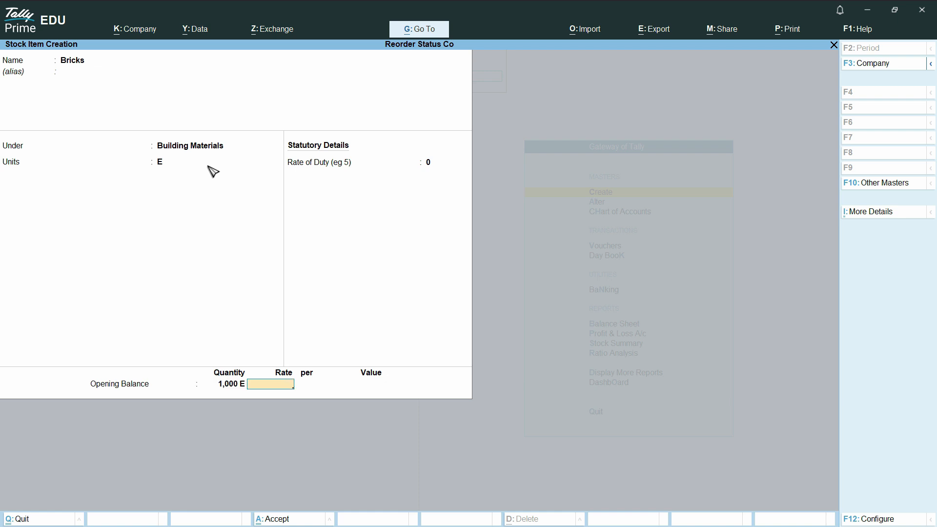
type("1")
key("Return")
key("Return")
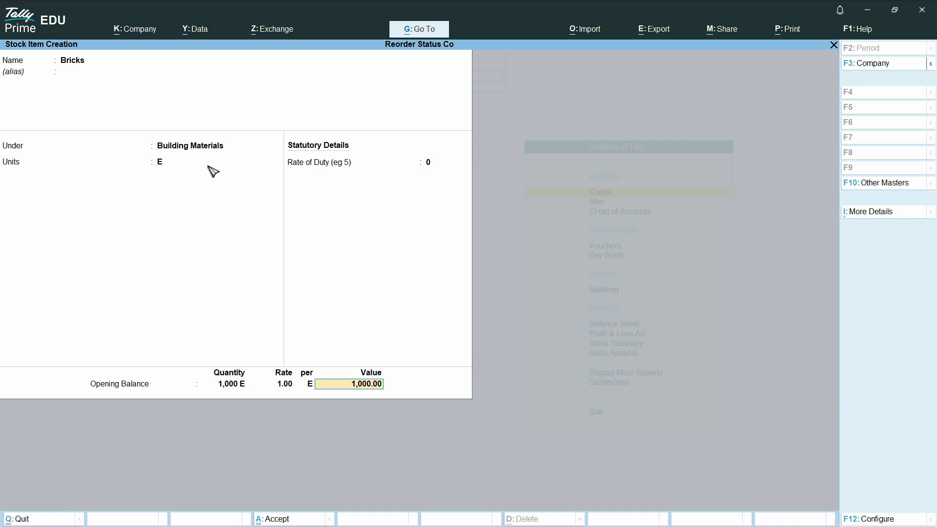
key("Return")
key("Return")
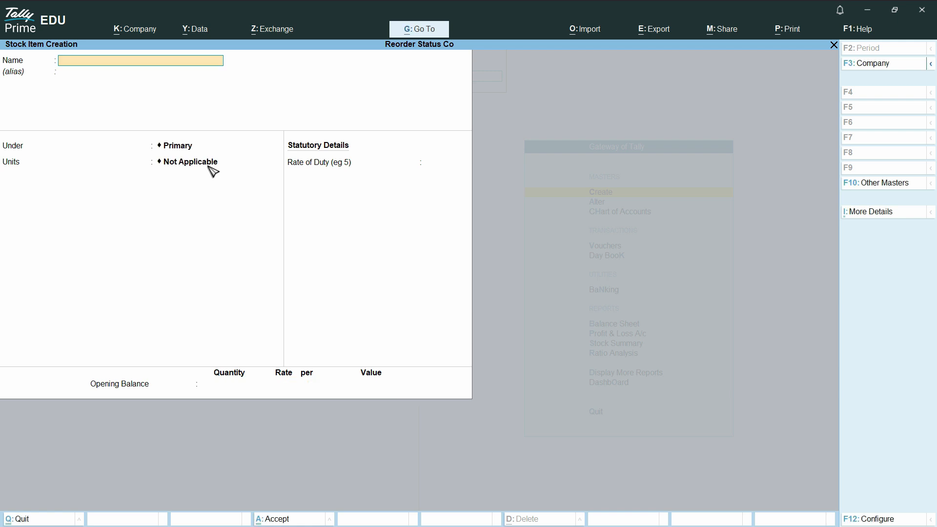
key("Escape")
key("Escape")
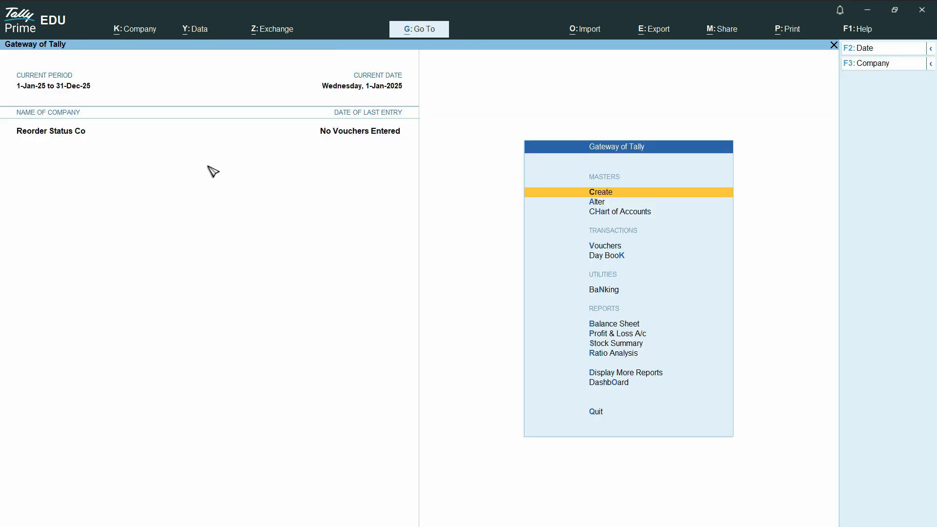
key("Return")
type("E")
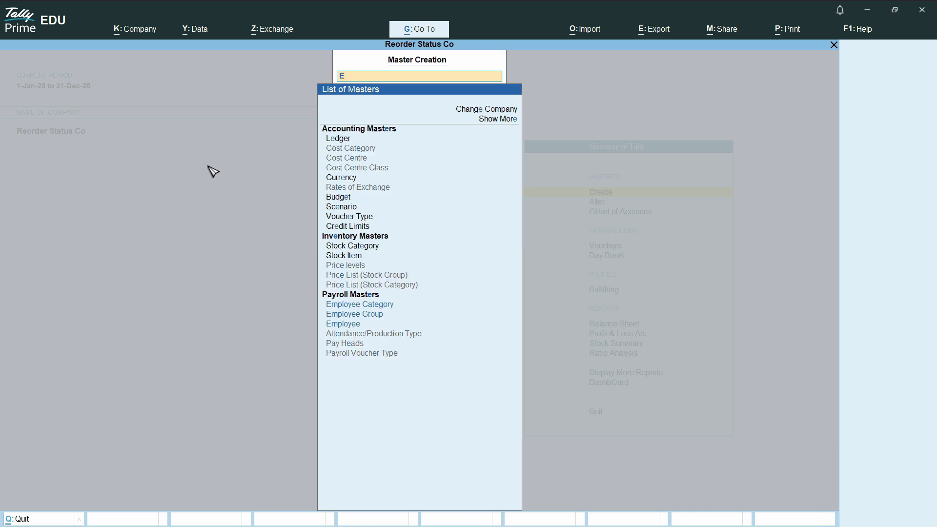
key("BackSpace")
type("Reo")
key("BackSpace")
key("BackSpace")
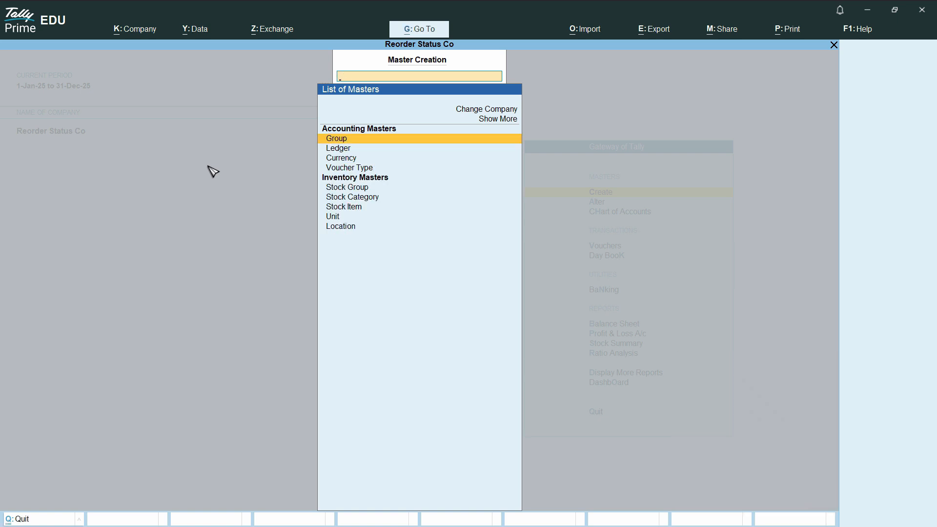
key("Escape")
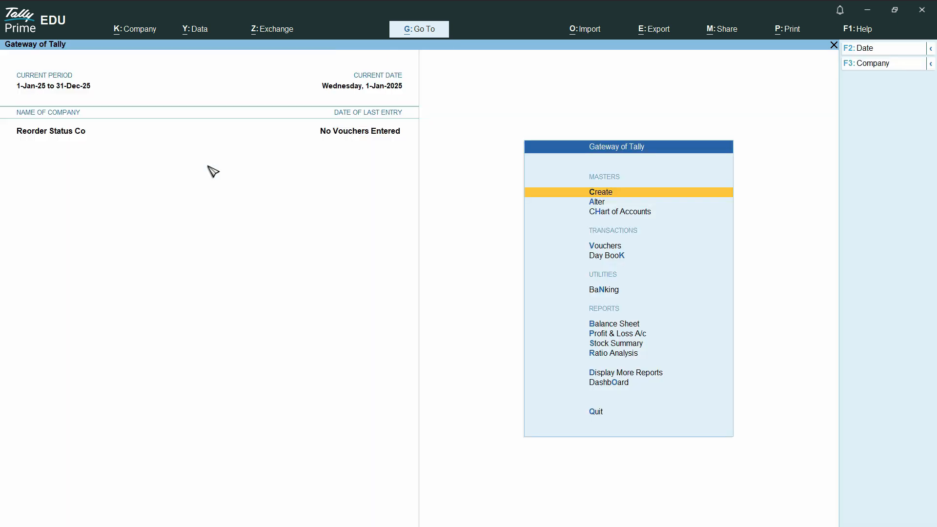
key("Escape")
key("Escape")
left_click(610, 196)
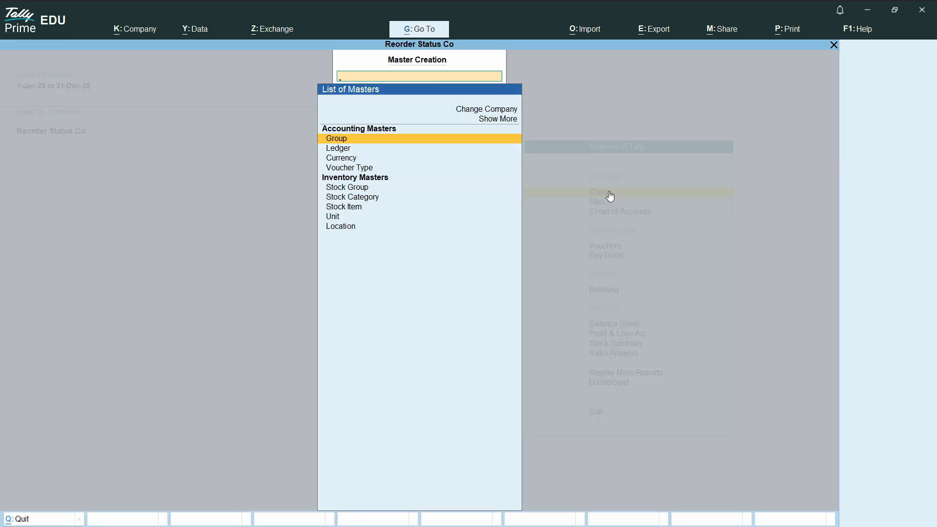
type("s")
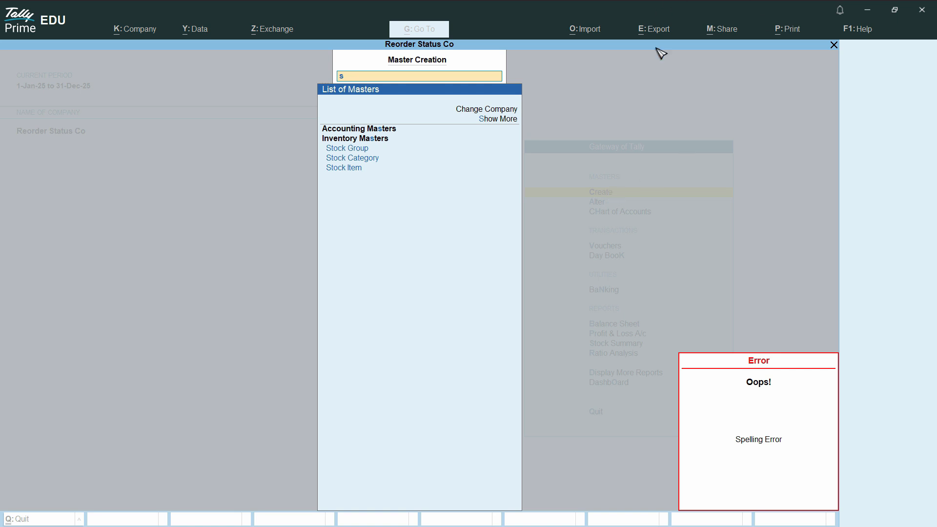
key("Escape")
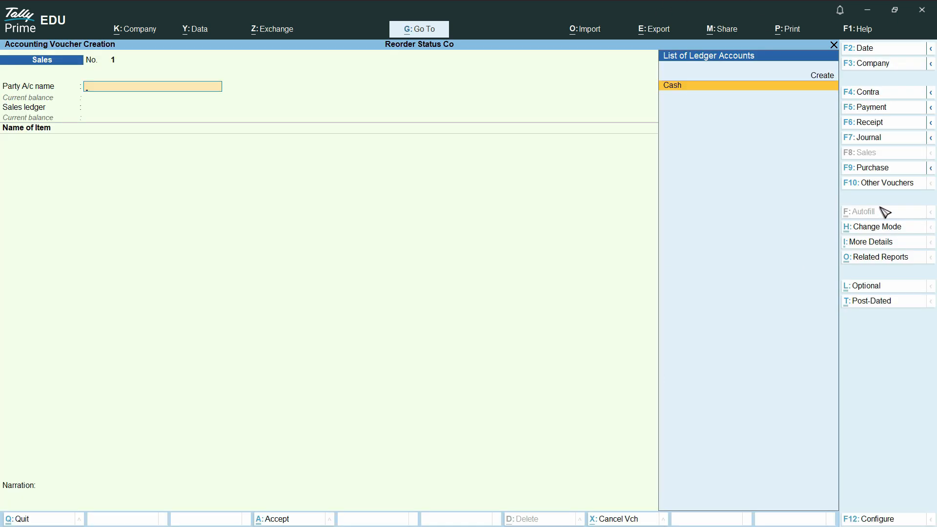
From voucher entry, change the voucher type to Sales Order and activate that voucher type
left_click(897, 187)
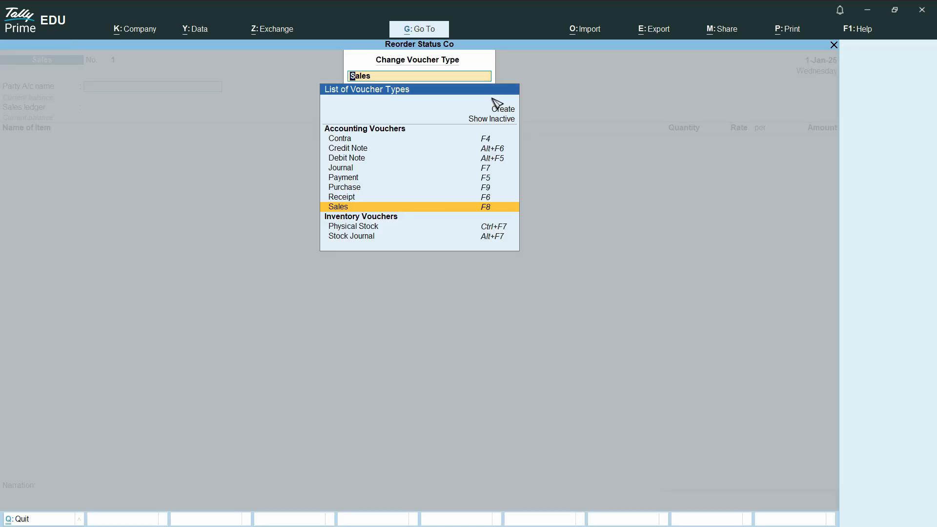
type("S")
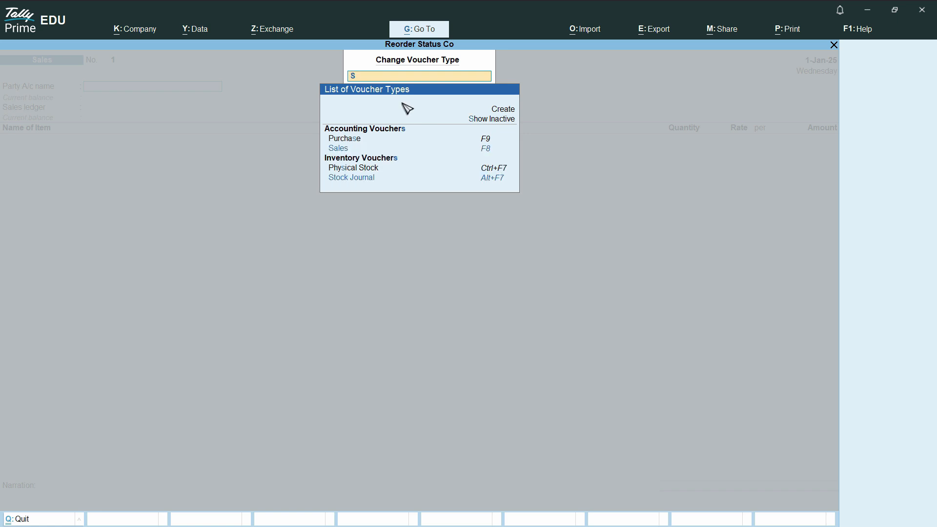
type("ales Ord")
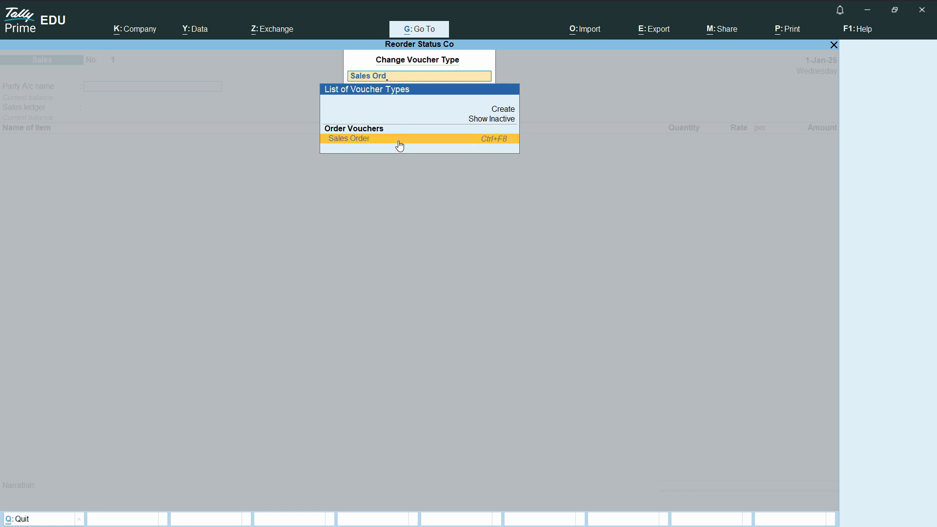
key("Return")
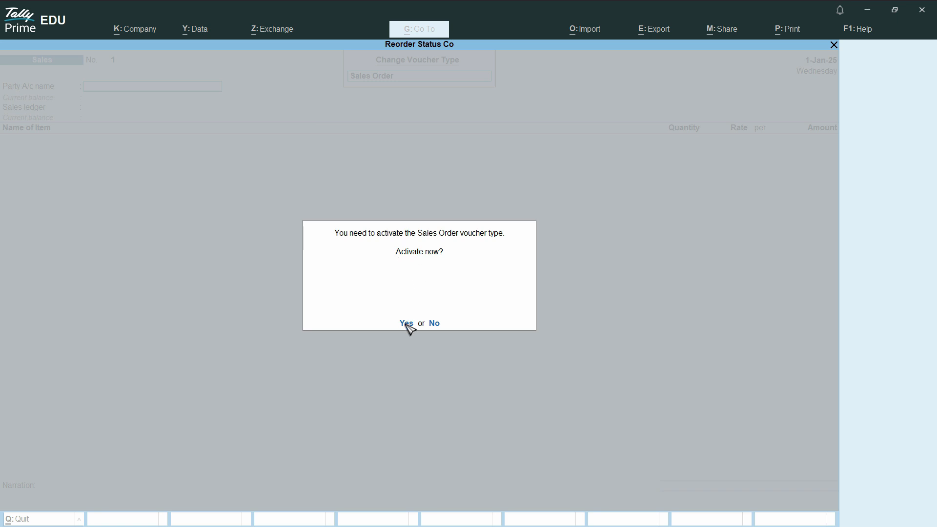
left_click(407, 324)
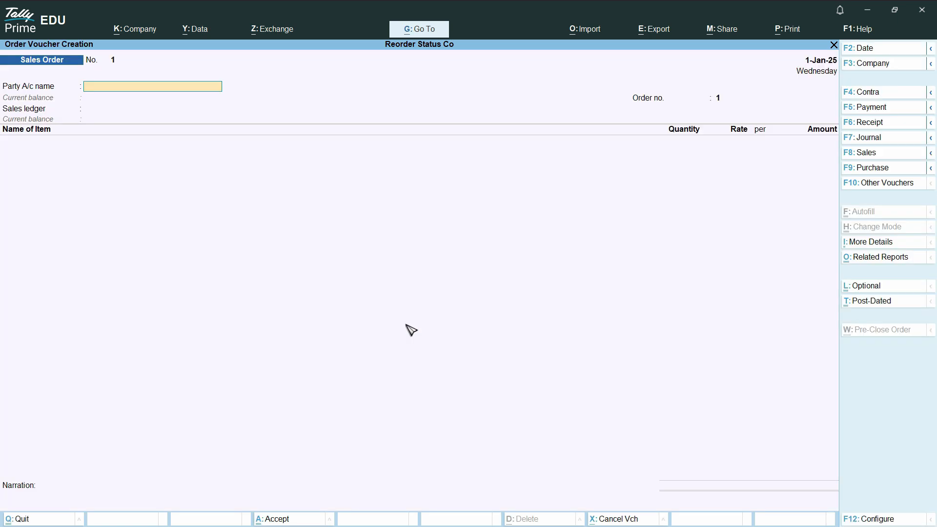
Change the voucher type to the inactive Purchase Order, activate it, and leave voucher entry without recording an order
left_click(877, 185)
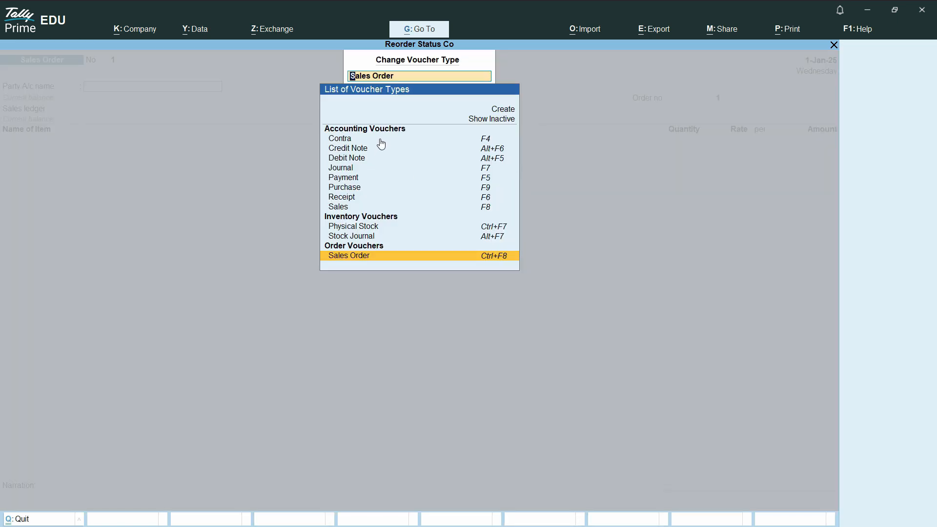
type("Purc")
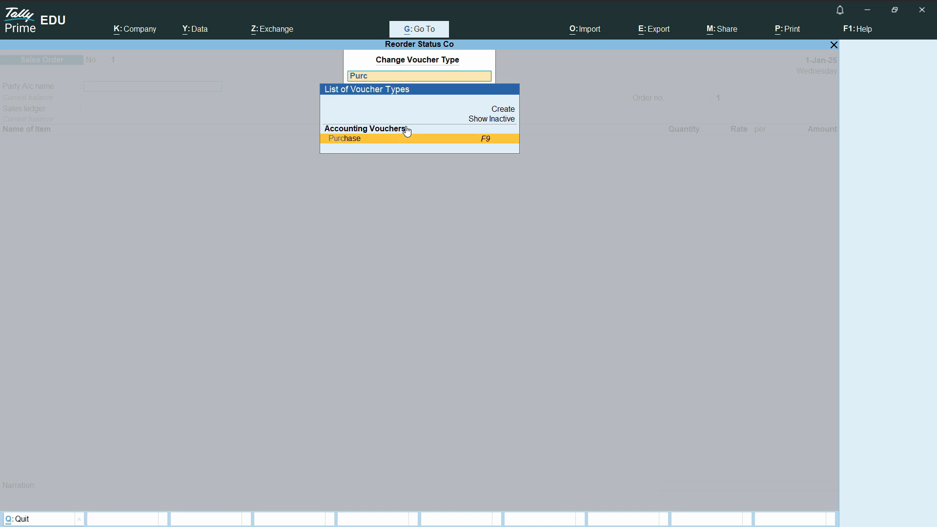
type(" o")
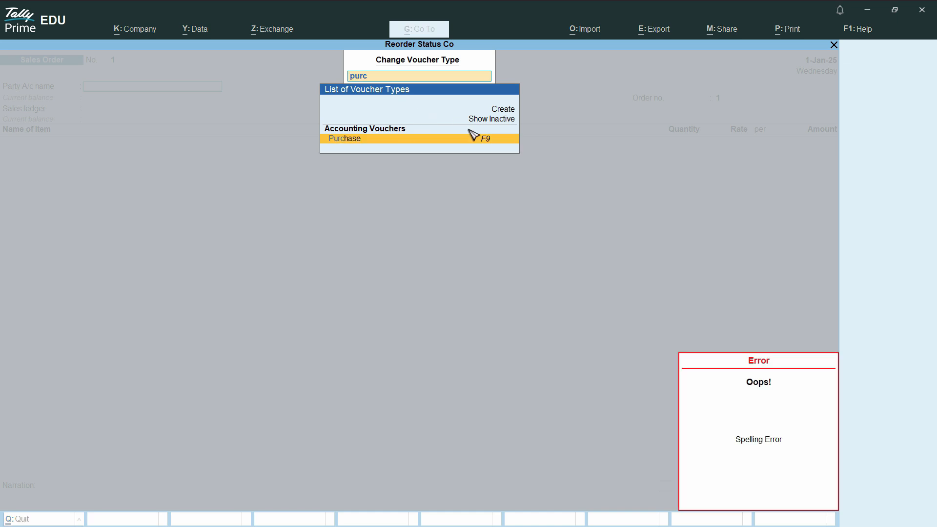
left_click(493, 119)
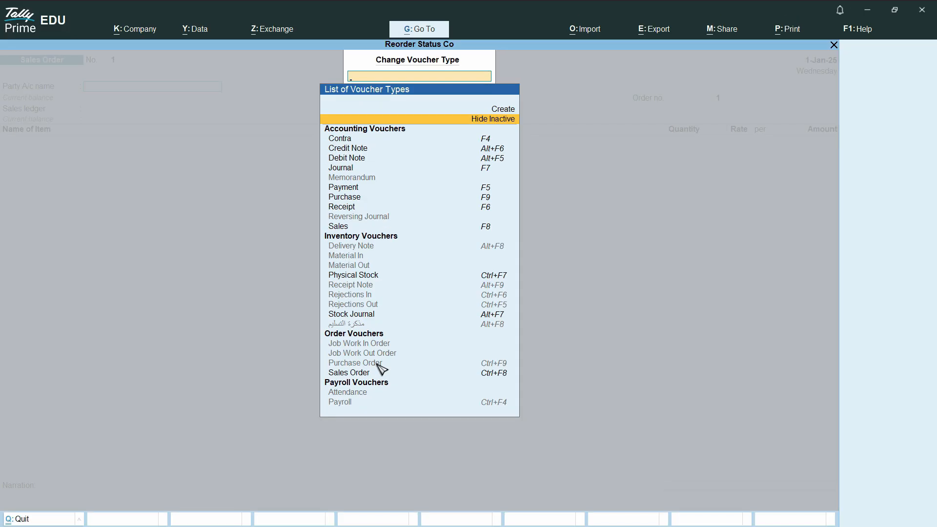
left_click(383, 362)
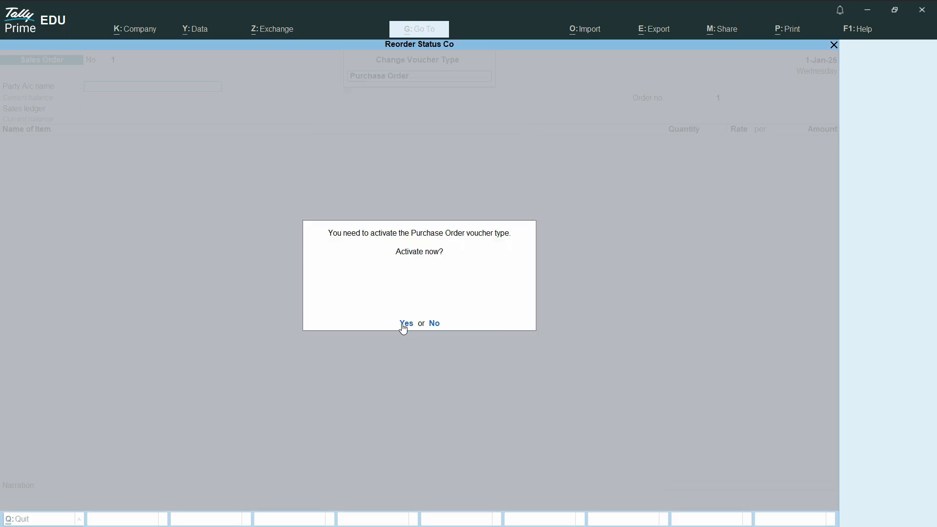
left_click(407, 323)
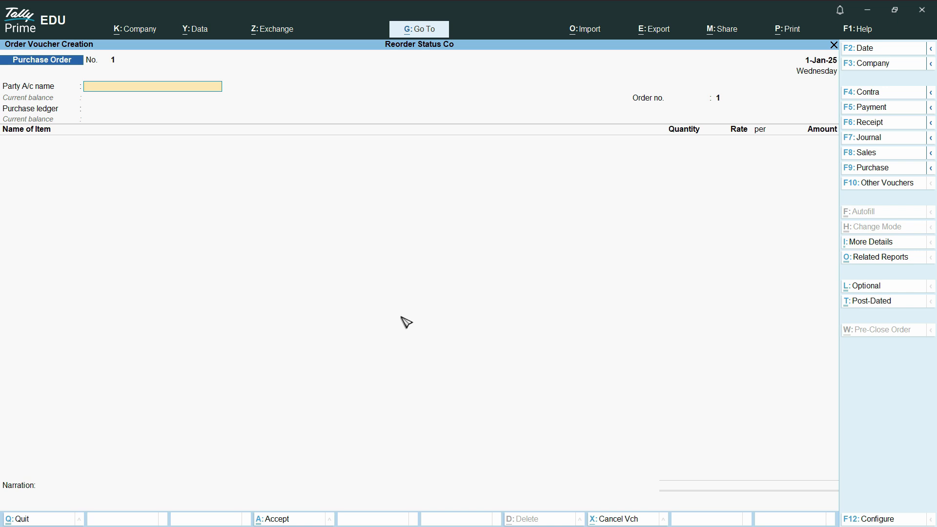
key("Escape")
key("Return")
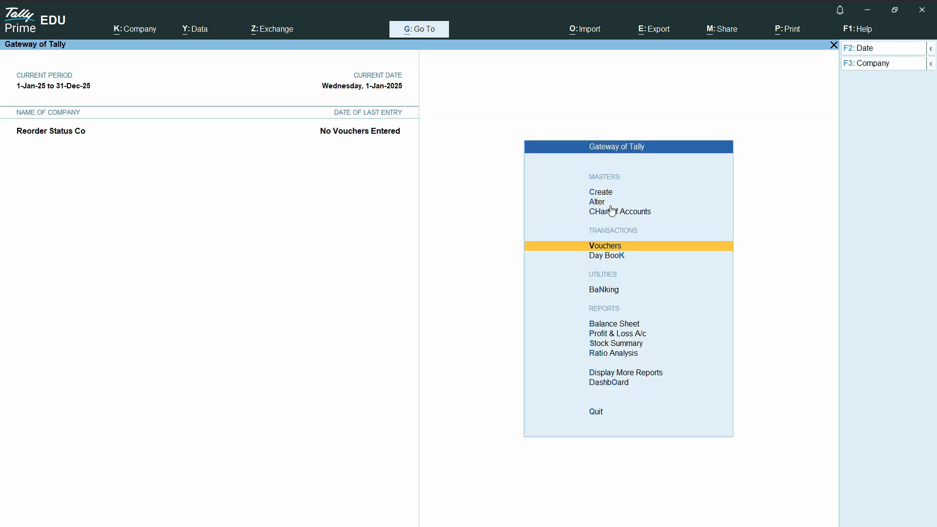
left_click(602, 192)
key("Escape")
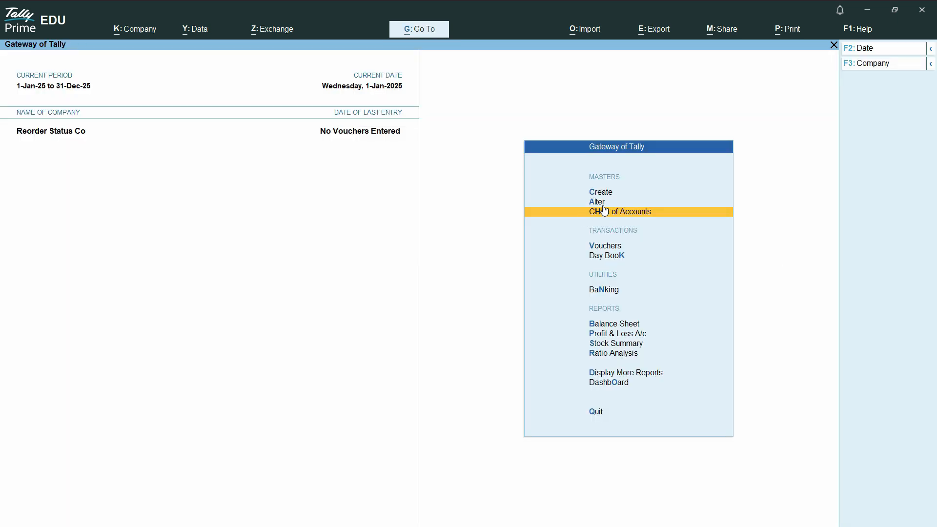
Open the stock-group reorder levels for alteration and choose the Building Materials group
left_click(601, 201)
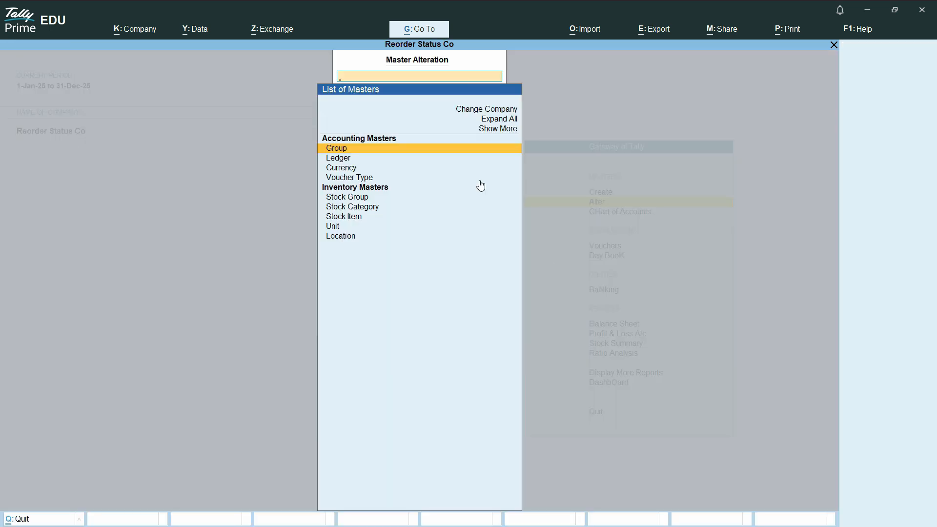
type("Rec")
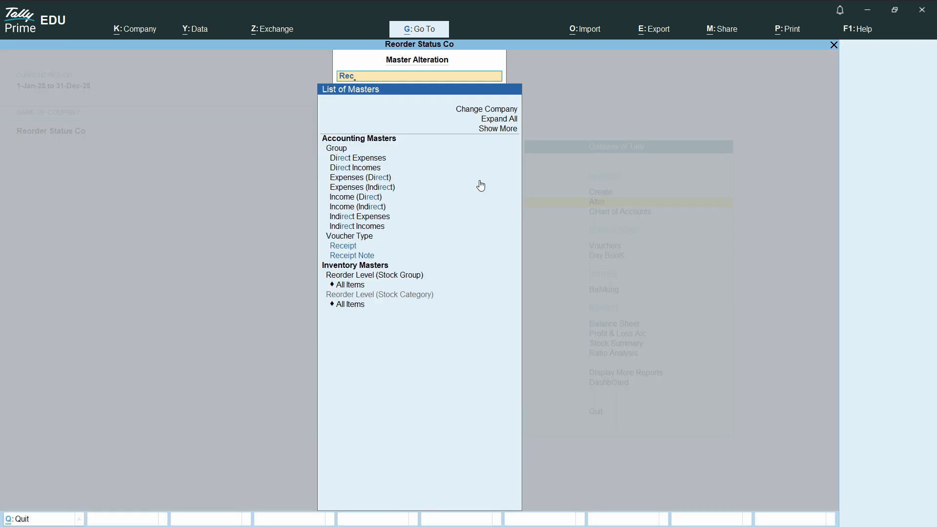
key("BackSpace")
type("or")
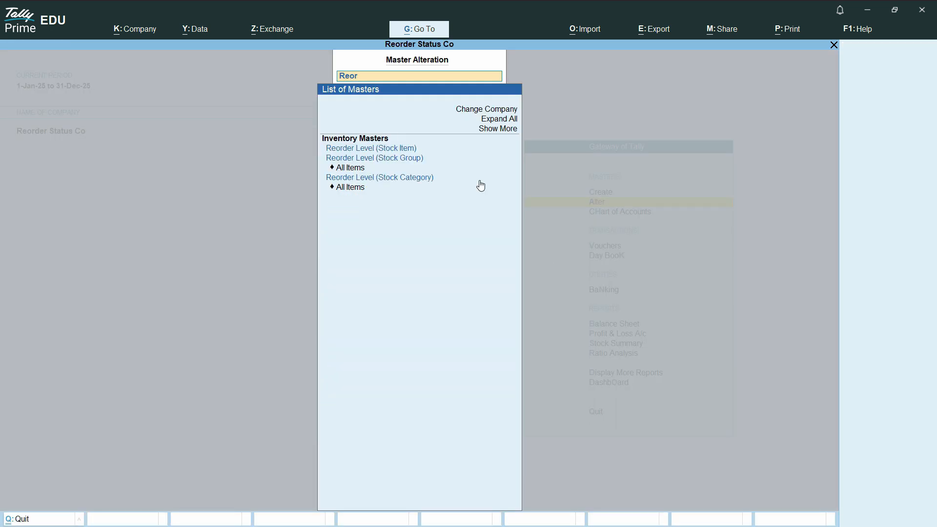
key("Return")
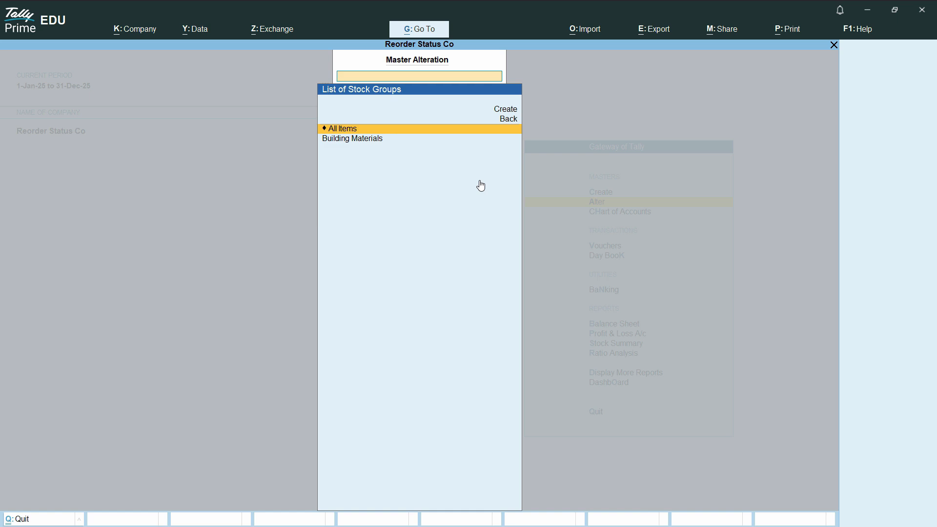
key("Down")
key("Return")
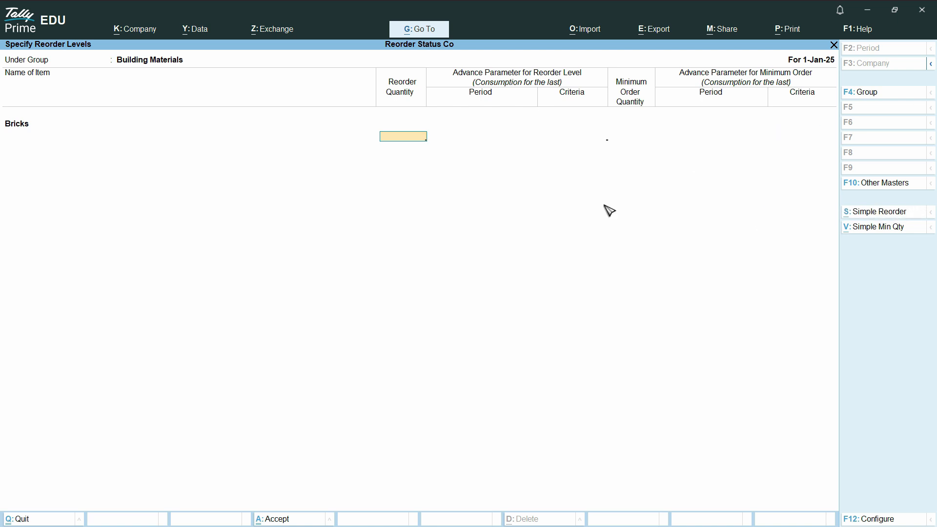
Using simple reorder, set the Bricks reorder quantity to 300 E and minimum order quantity to 500 E, save and leave master alteration
key("ctrl+s")
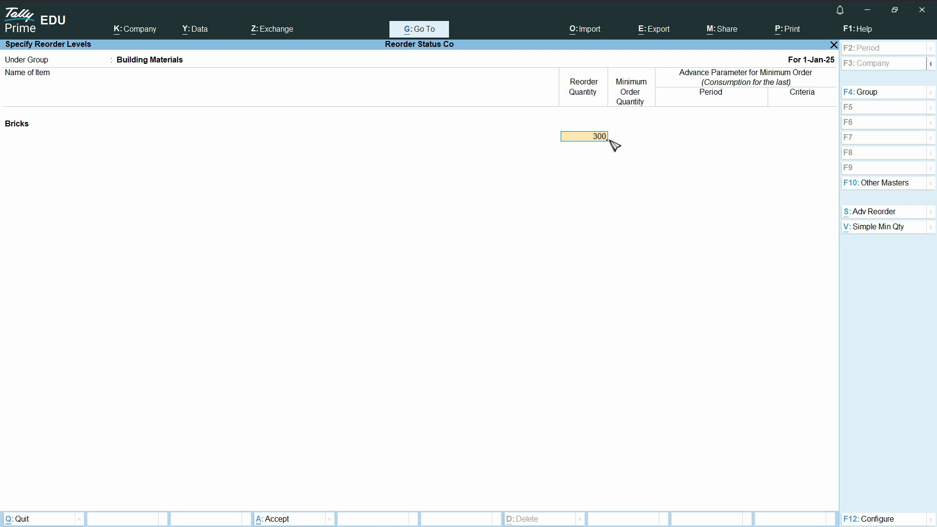
key("Return")
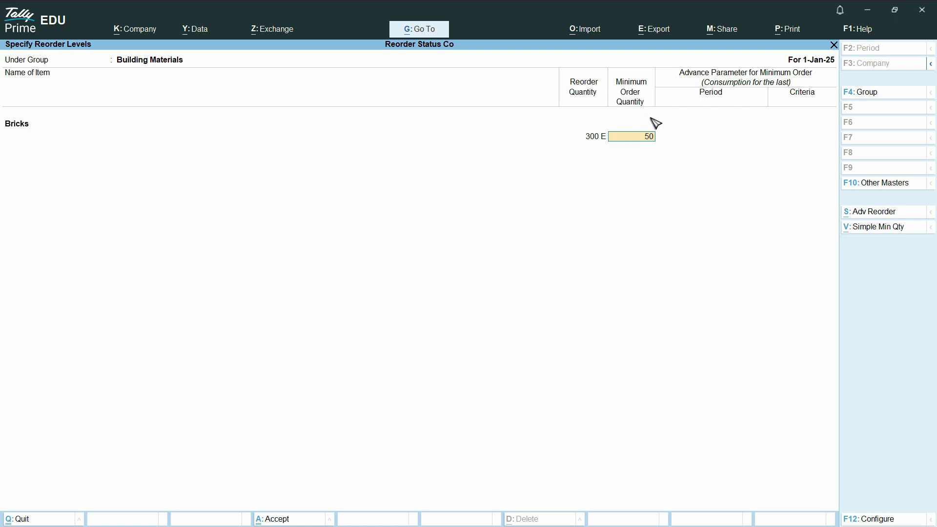
key("Return")
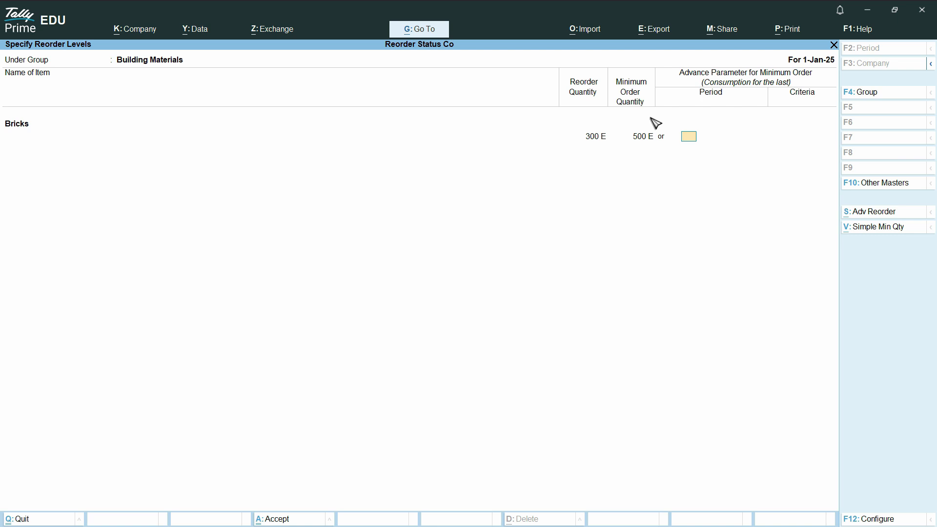
key("ctrl+a")
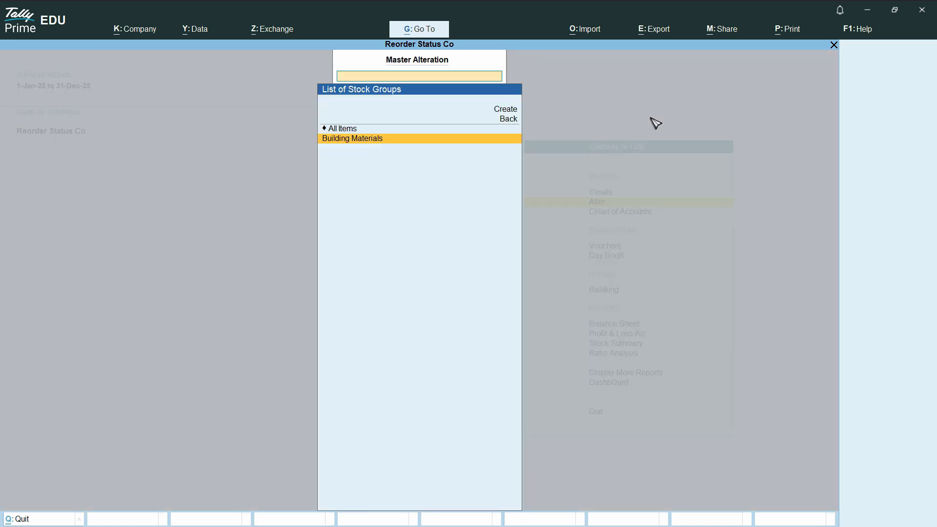
key("Escape")
key("Escape")
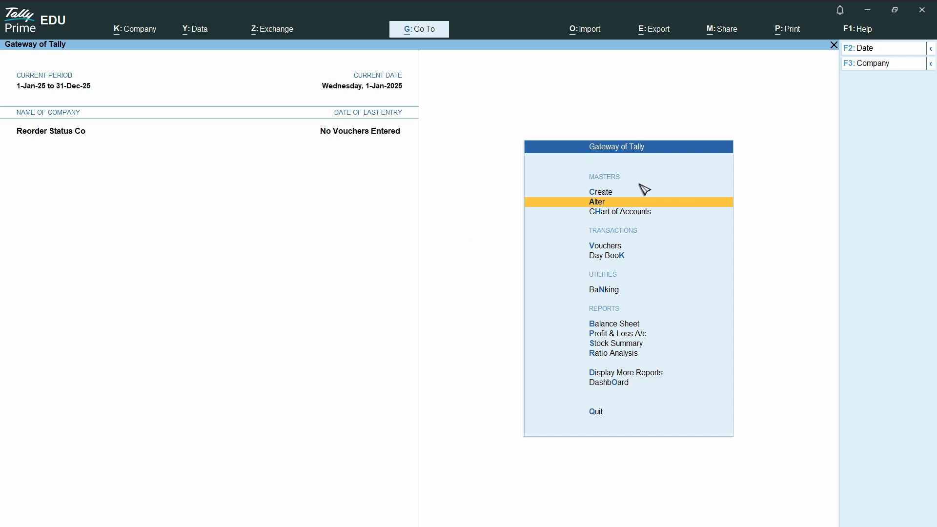
View the stock category Reorder Status report for Primary, check the Bricks line, and return to the report choices
left_click(686, 373)
left_click(642, 325)
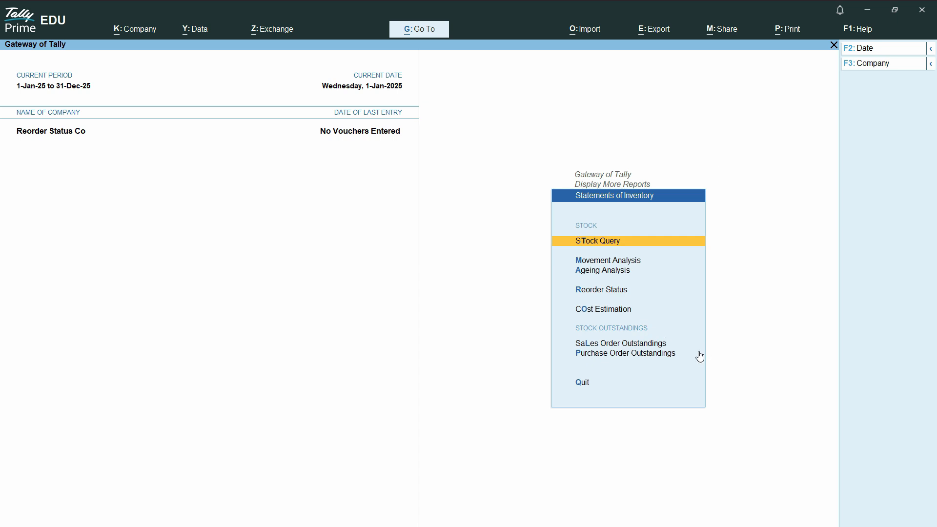
left_click(607, 291)
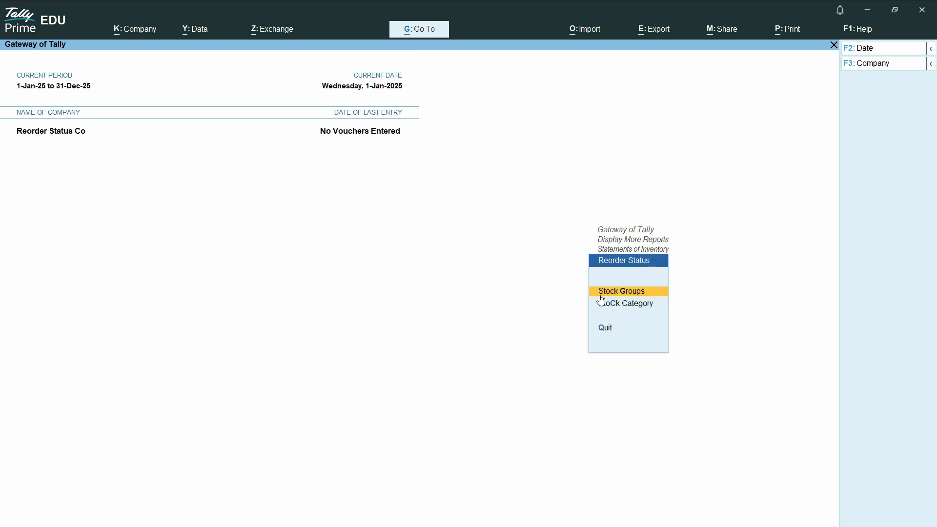
left_click(637, 310)
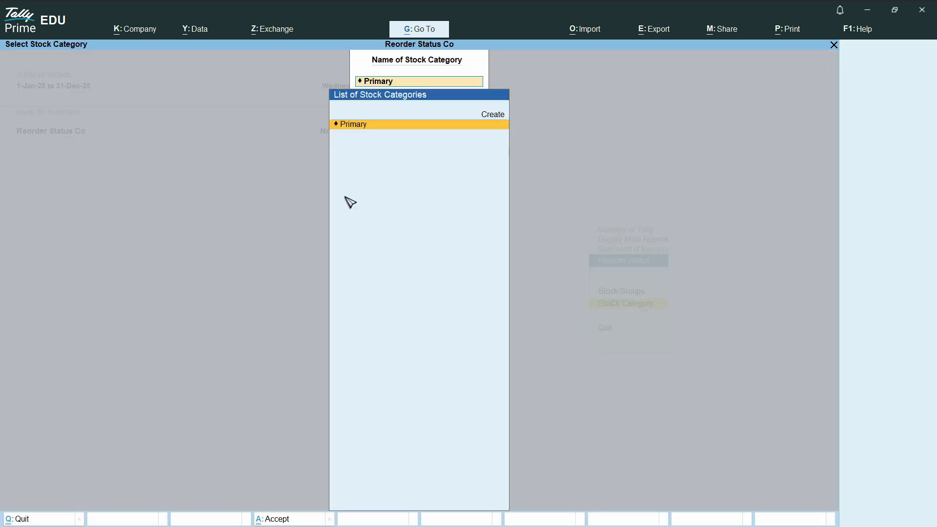
key("Return")
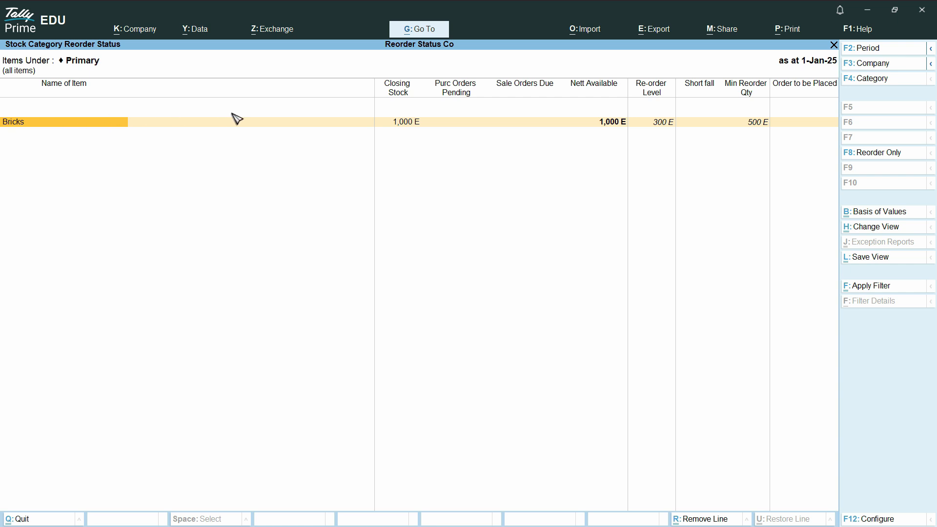
key("Escape")
key("Escape")
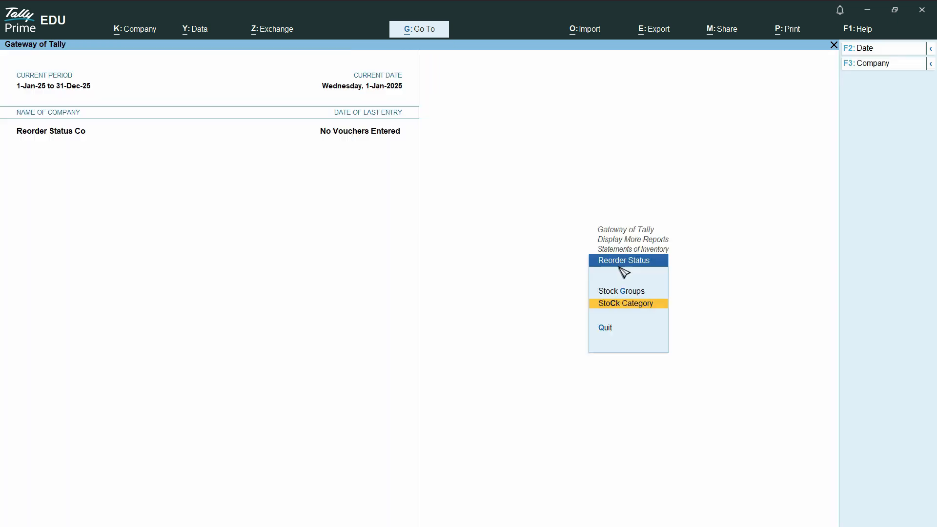
View the stock-group Reorder Status report for Building Materials, check the Bricks line, and return to the Gateway of Tally
left_click(634, 291)
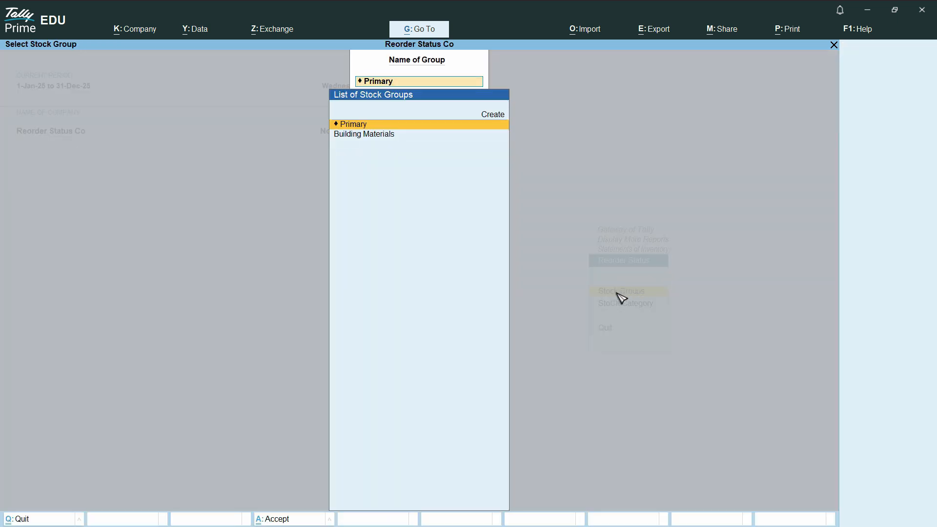
left_click(378, 141)
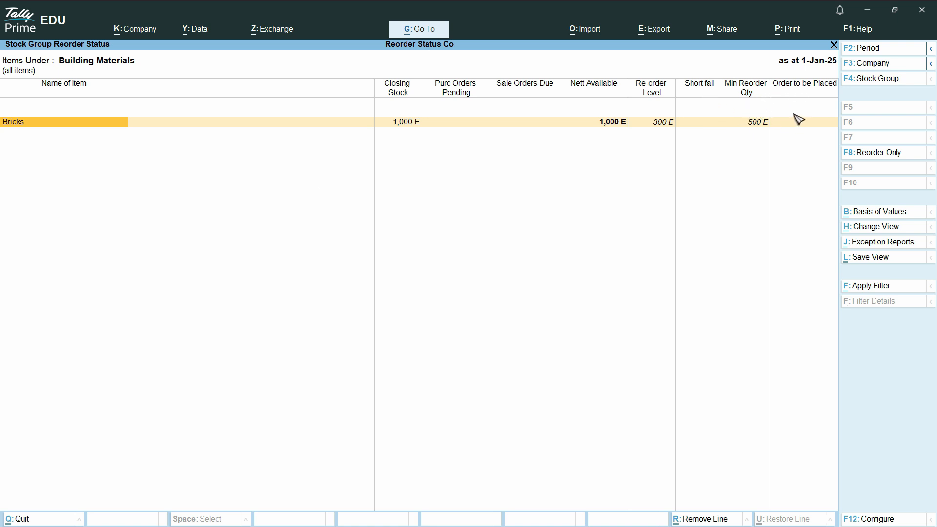
key("Escape")
key("Escape")
key("Escape")
key("Escape")
key("Escape")
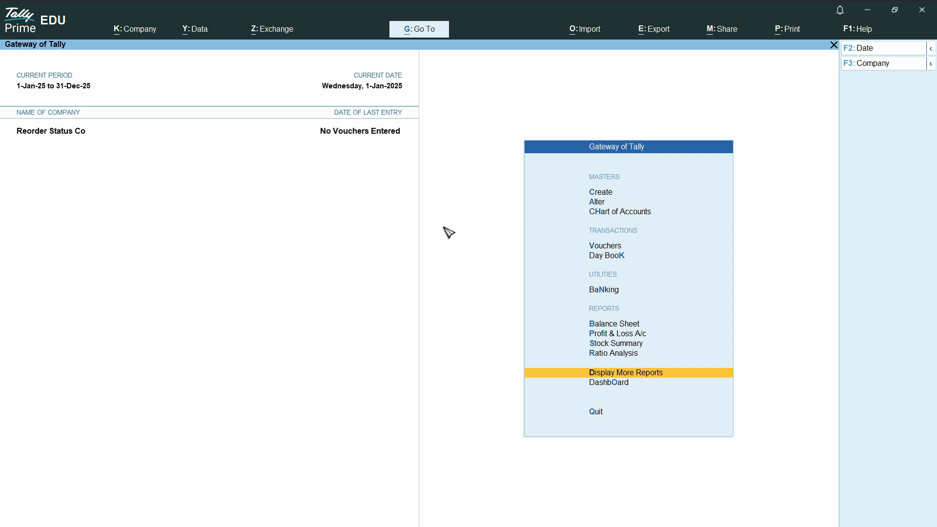
Change voucher entry to the Sales type, leave it, and check the quantity sold in the Word notes before returning to TallyPrime
left_click(603, 246)
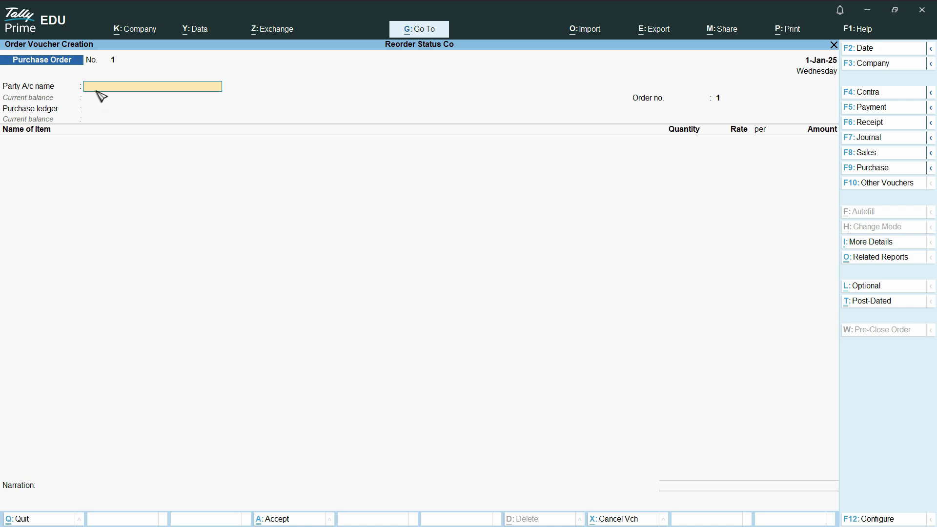
left_click(870, 155)
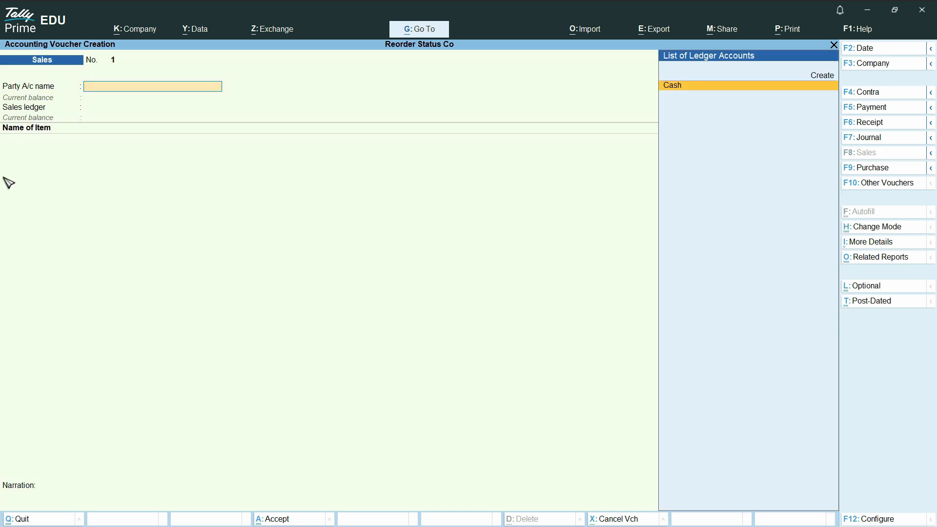
key("Escape")
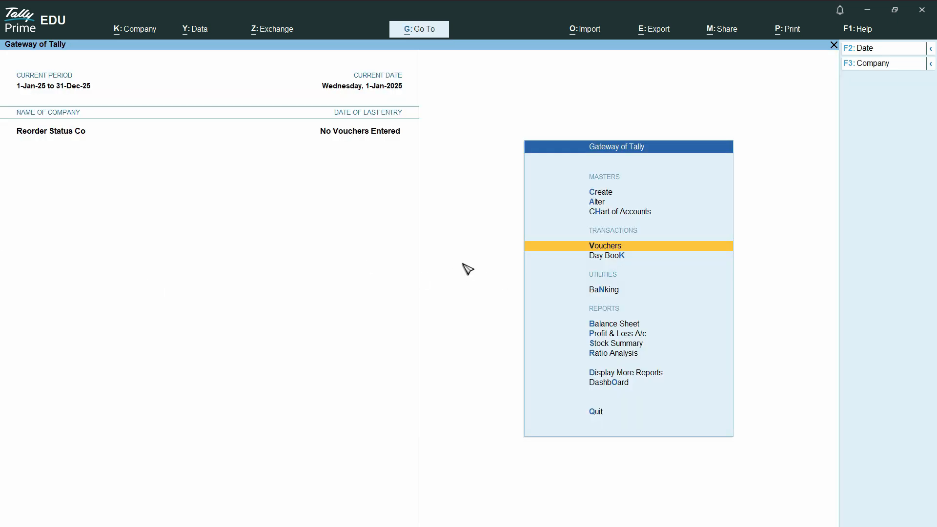
key("alt+Tab")
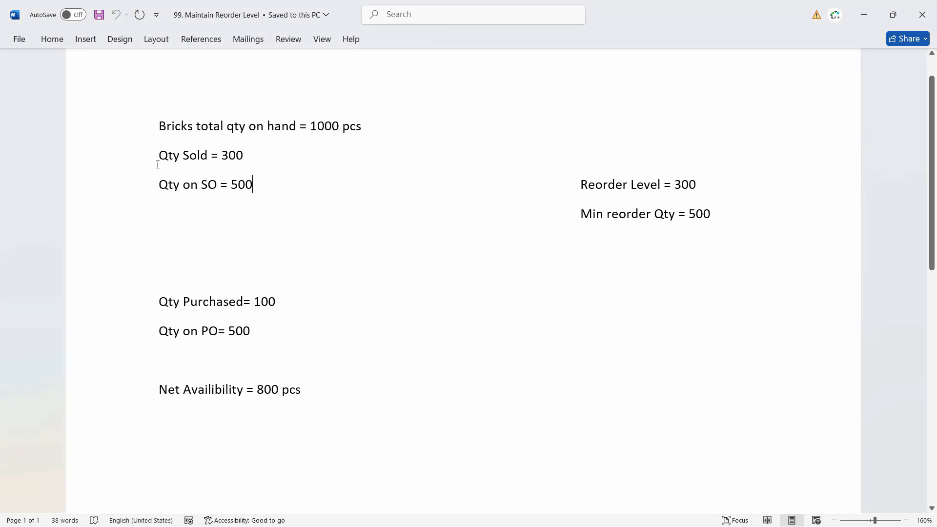
key("alt+Tab")
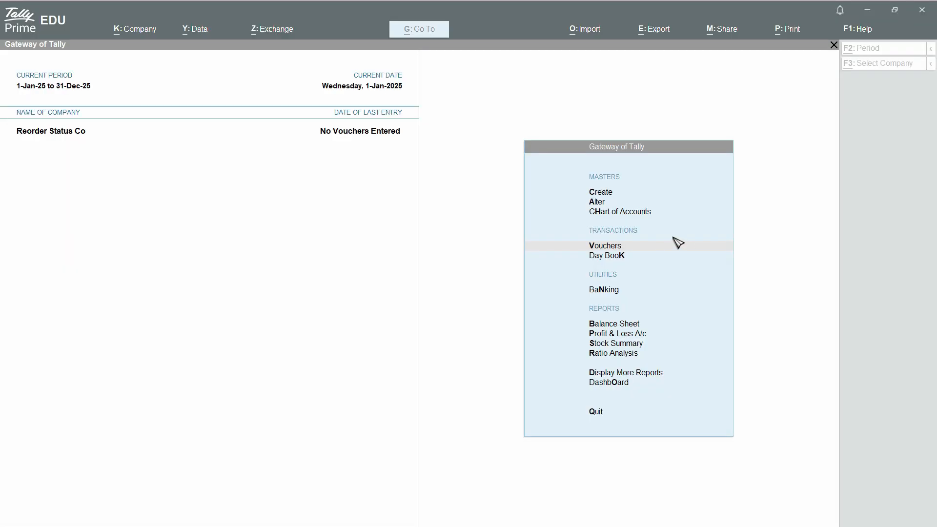
From a new sales voucher, create the party ledger Customer A under Sundry Debtors with bill-by-bill balances maintained, and save it
left_click(615, 246)
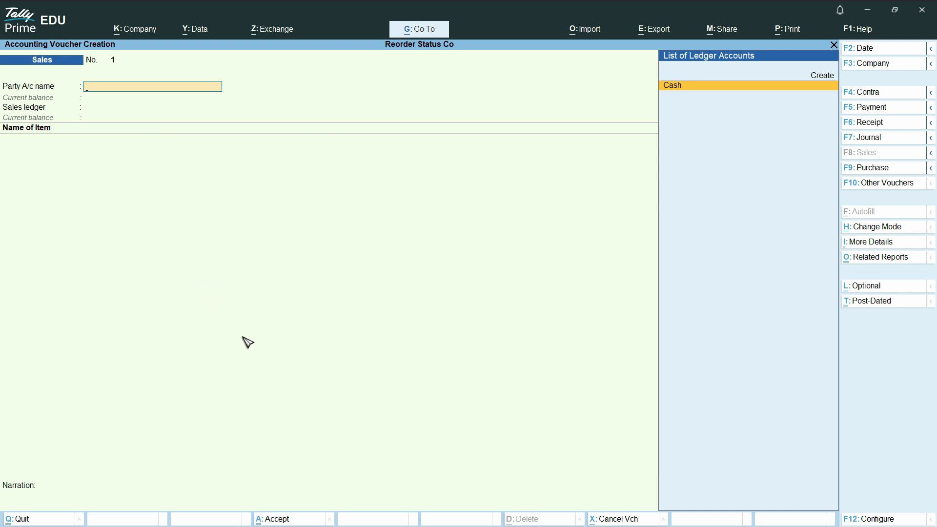
key("alt+c")
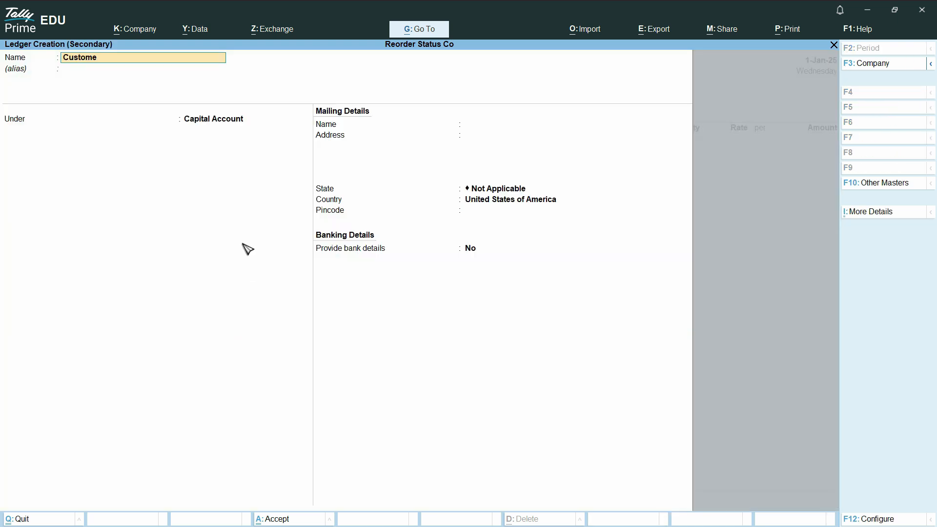
type("Customer A")
key("Return")
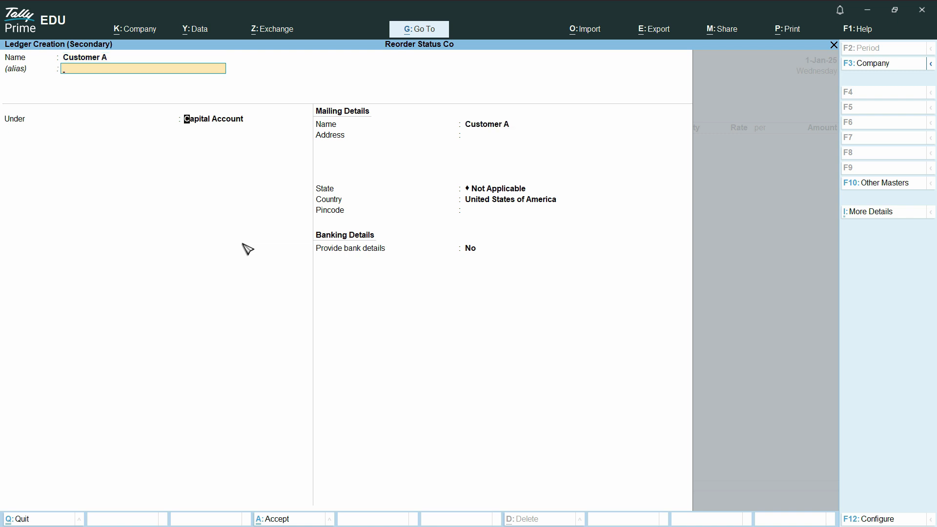
type("Sun")
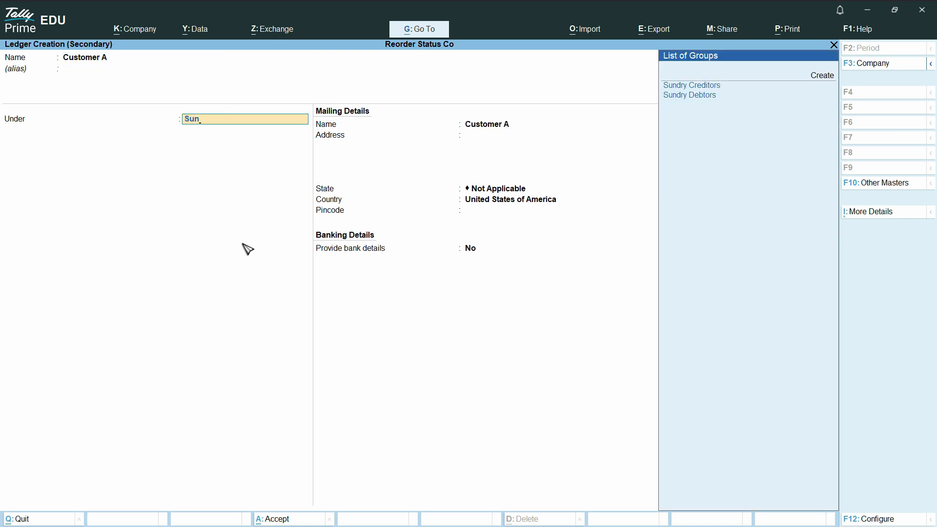
key("Down")
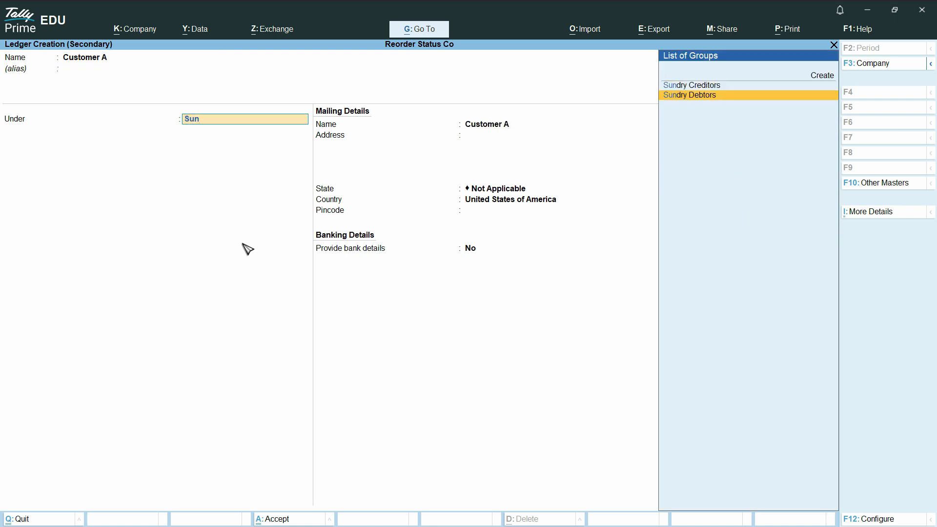
key("Return")
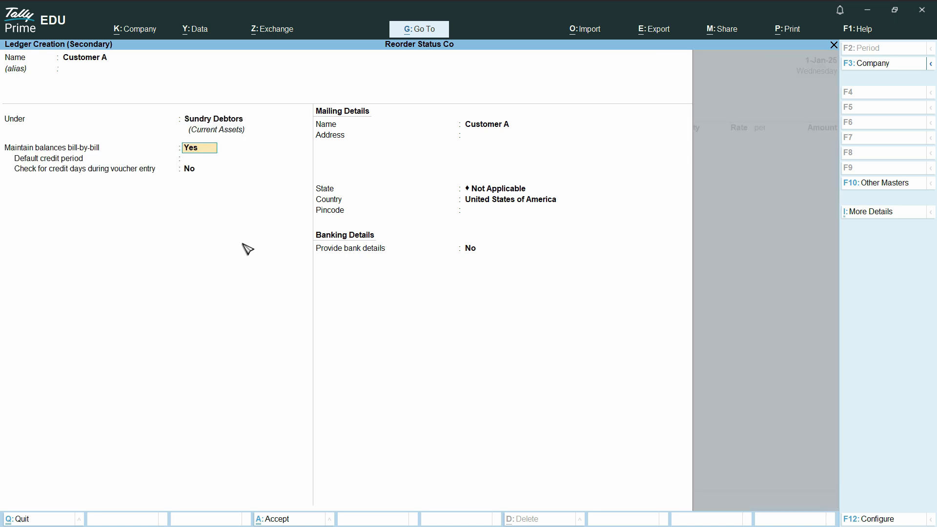
key("Return")
key("Return")
key("Return")
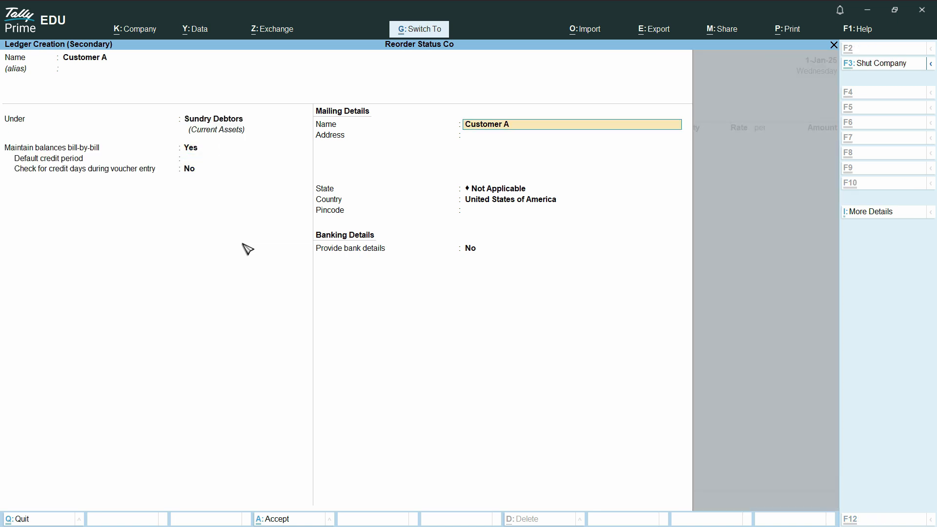
key("ctrl+a")
Use Customer A as the sales voucher's party and accept the dispatch and party details without filling them in
key("Return")
key("Return")
key("Return")
key("Return")
key("Return")
key("Return")
key("Return")
key("Return")
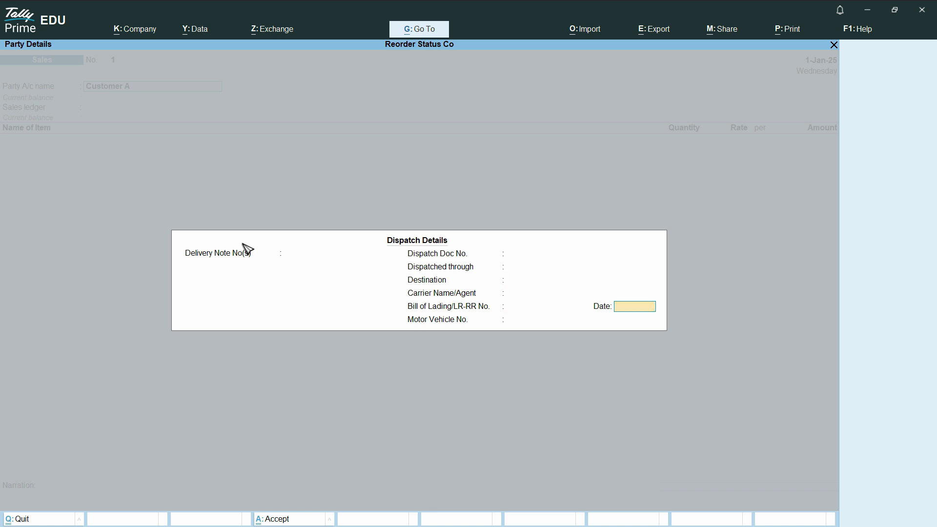
key("Return")
key("Return")
key("Return")
key("Return")
key("Return")
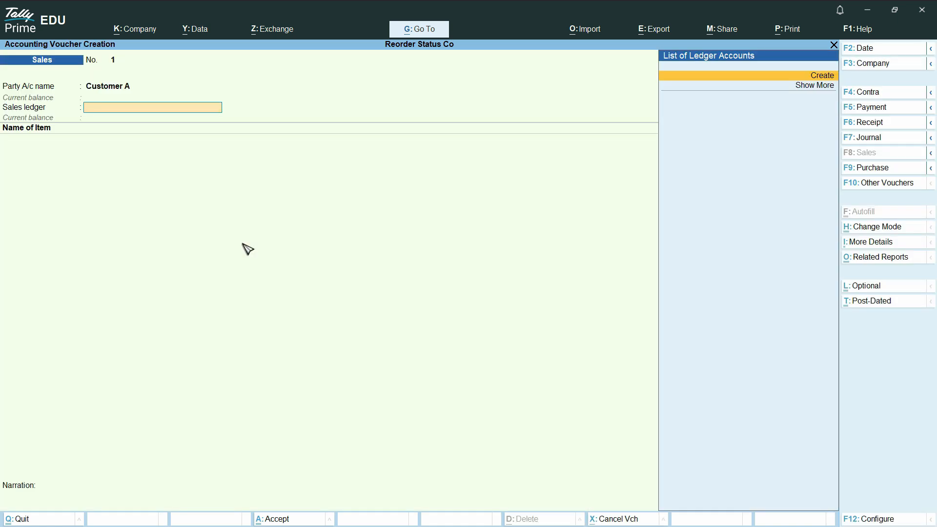
Create a ledger named Sales under Sales Accounts for the voucher's sales ledger and save it
key("ctrl")
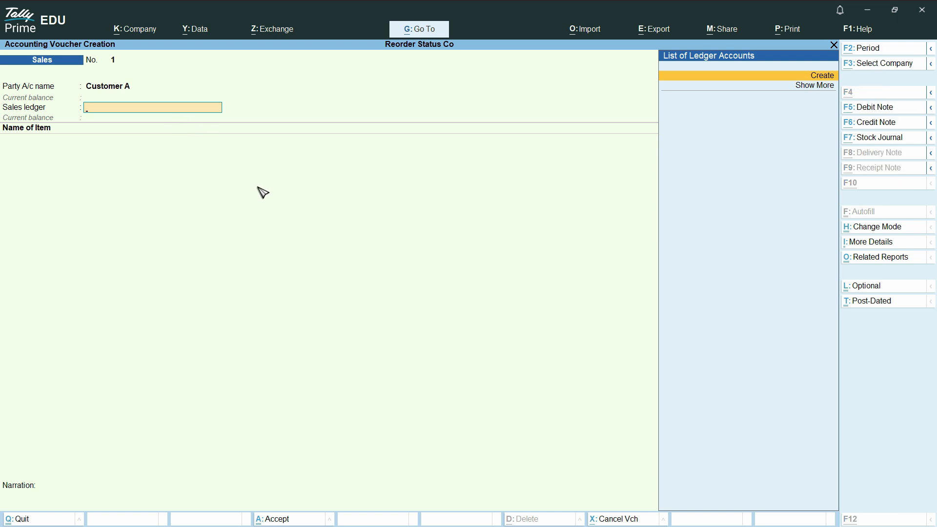
key("alt+c")
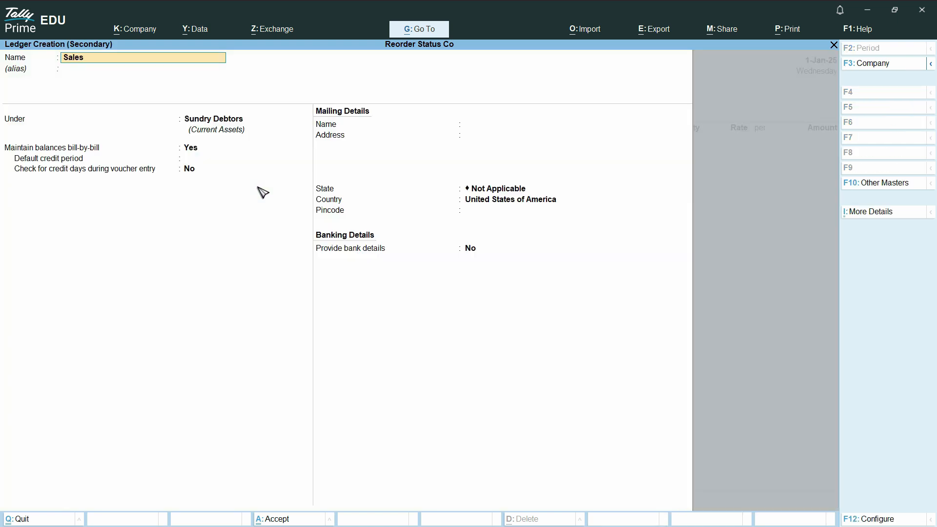
key("Return")
key("BackSpace")
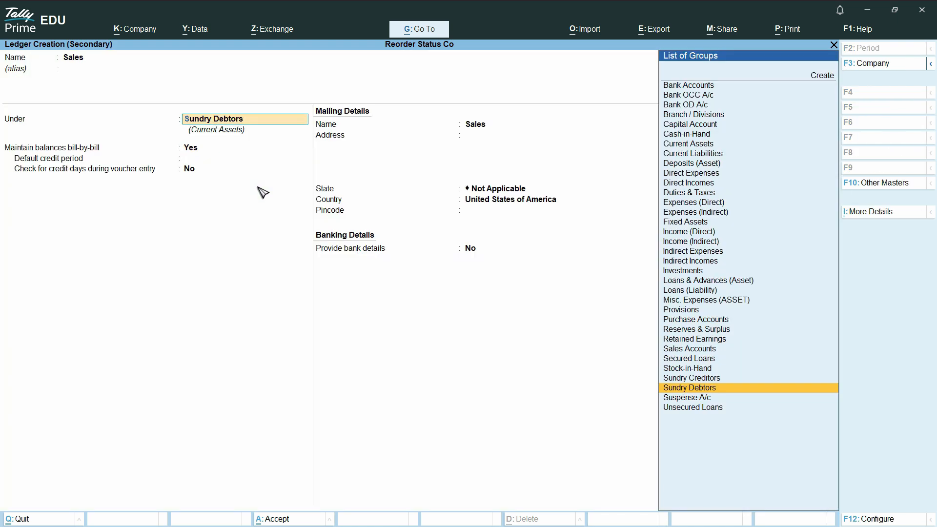
type("Sal")
key("Return")
key("Return")
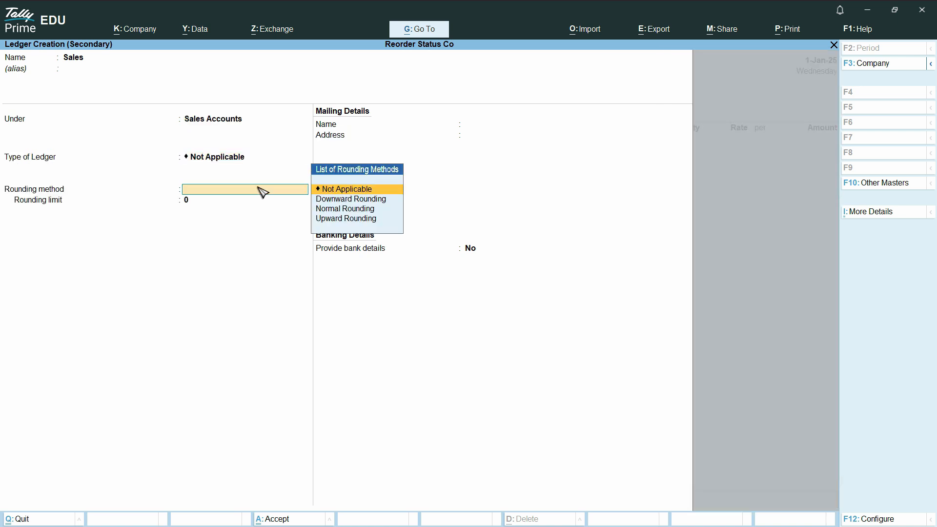
key("ctrl+a")
Allocate Bricks on the sales voucher with order number Not Applicable and quantity 300 E, consulting the Word notes for the quantity sold
key("Return")
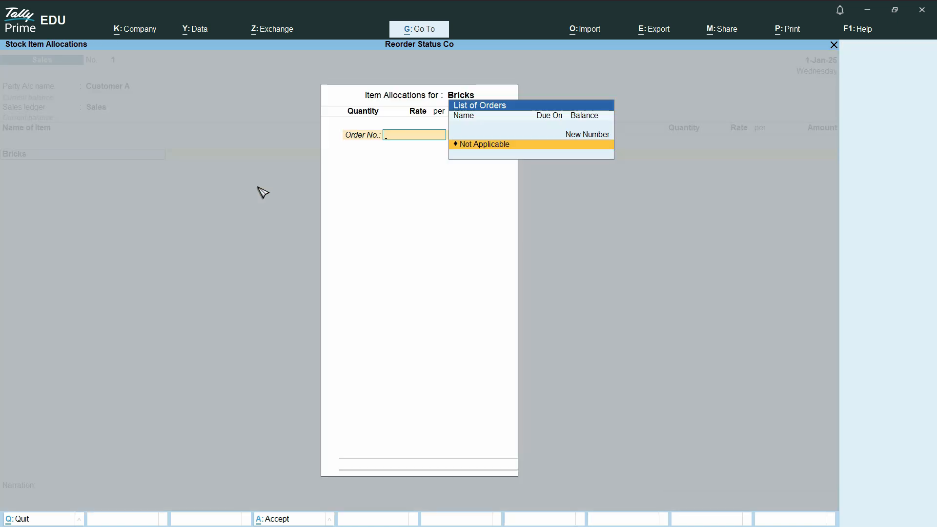
key("Escape")
key("Return")
key("Return")
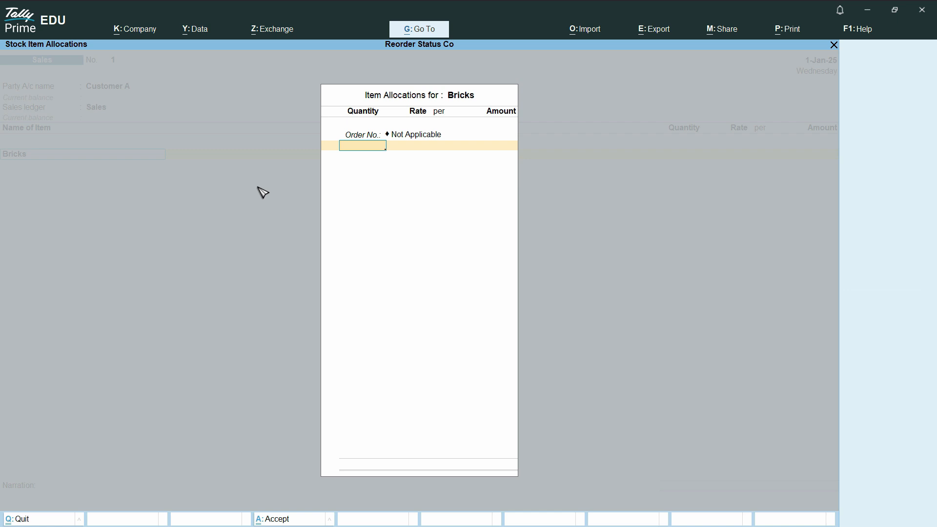
key("alt+Tab")
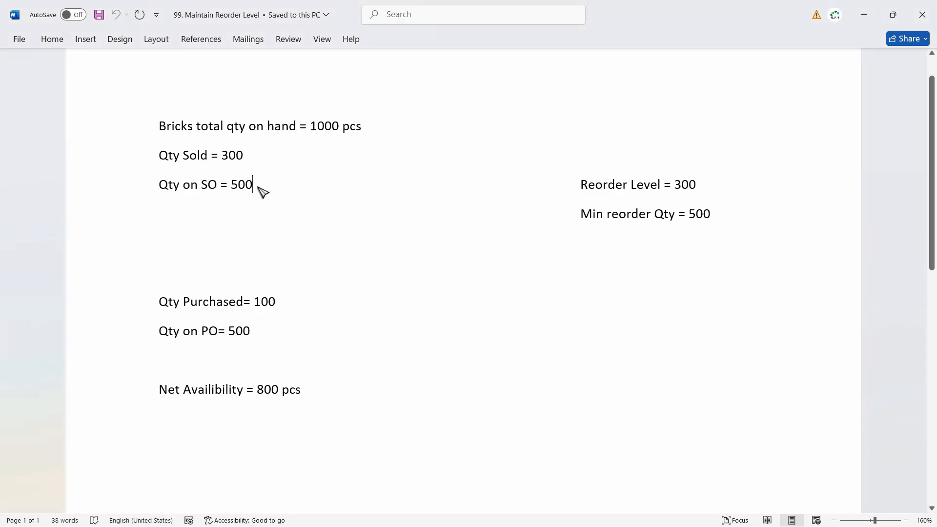
key("alt+Tab")
type("300")
key("Return")
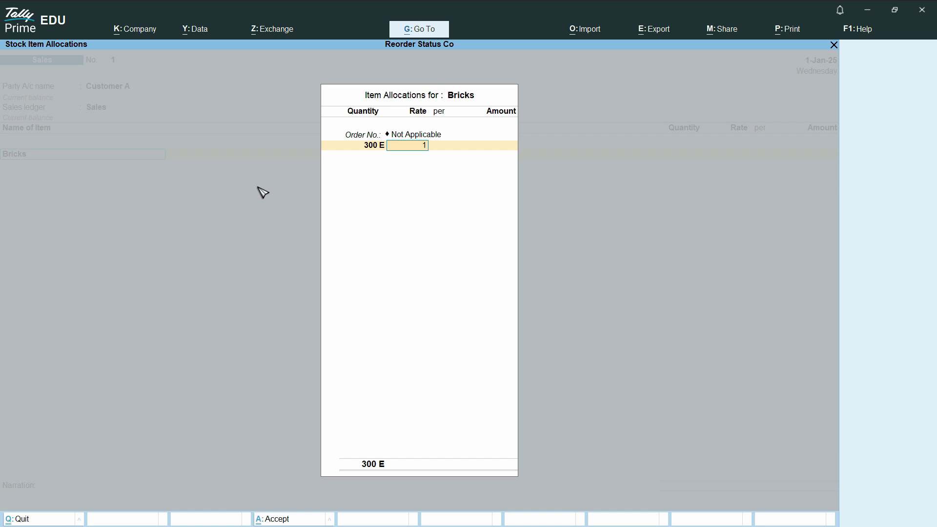
Set the Bricks rate to 1.50 per E, accept the item allocation, and save the sales voucher
type("1.5")
key("Return")
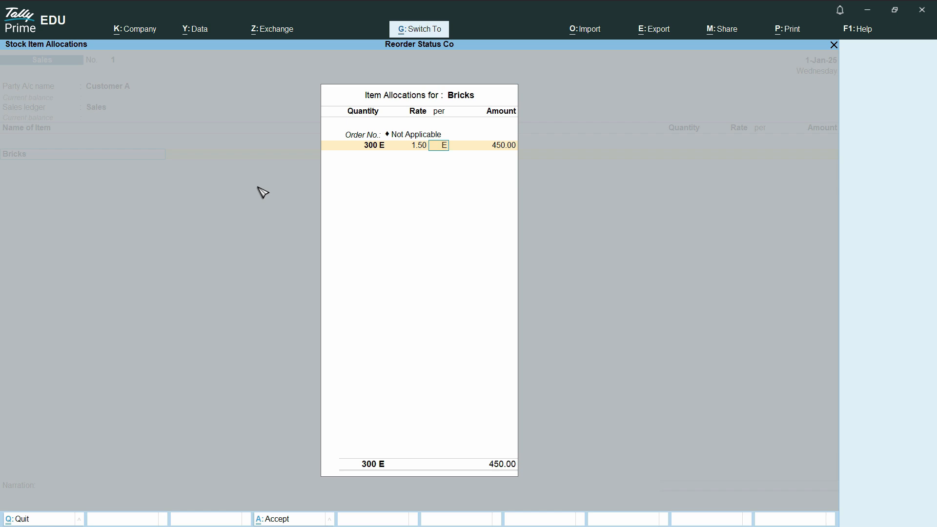
key("ctrl+a")
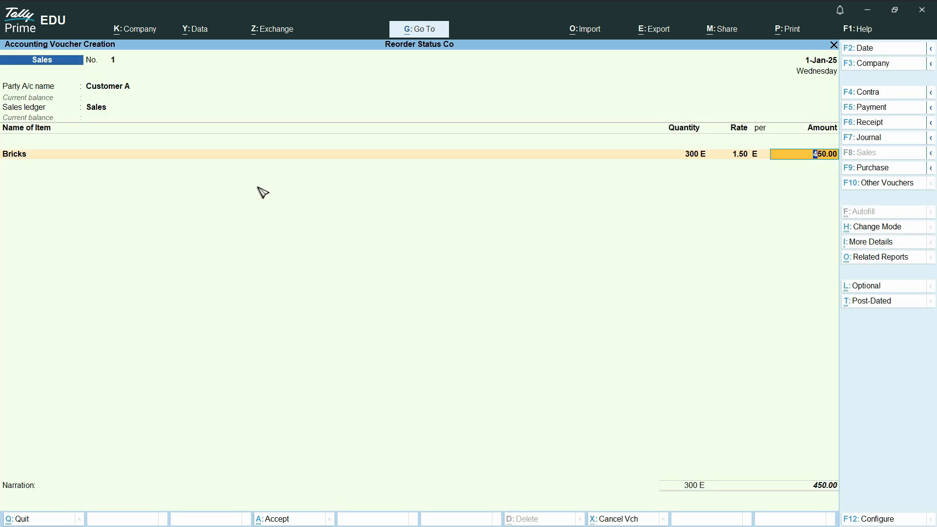
key("ctrl+a")
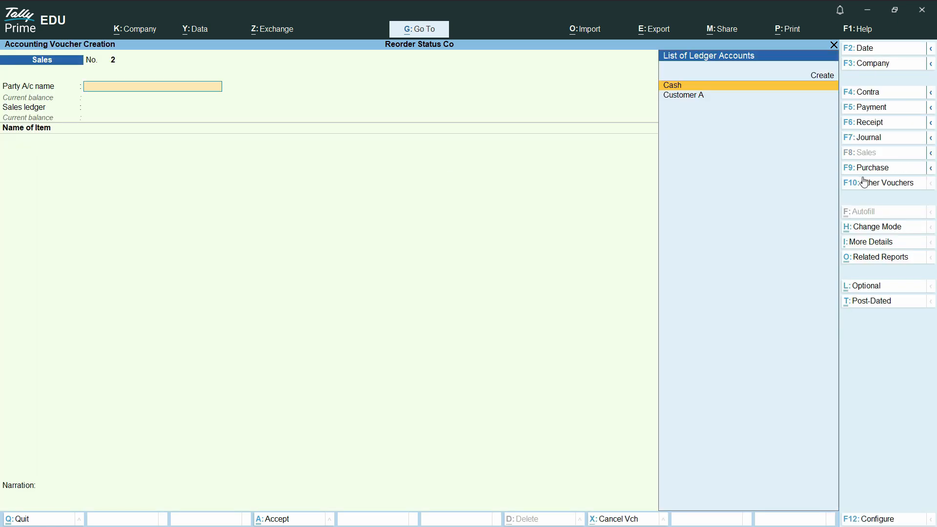
Change the voucher type to Sales Order
left_click(886, 184)
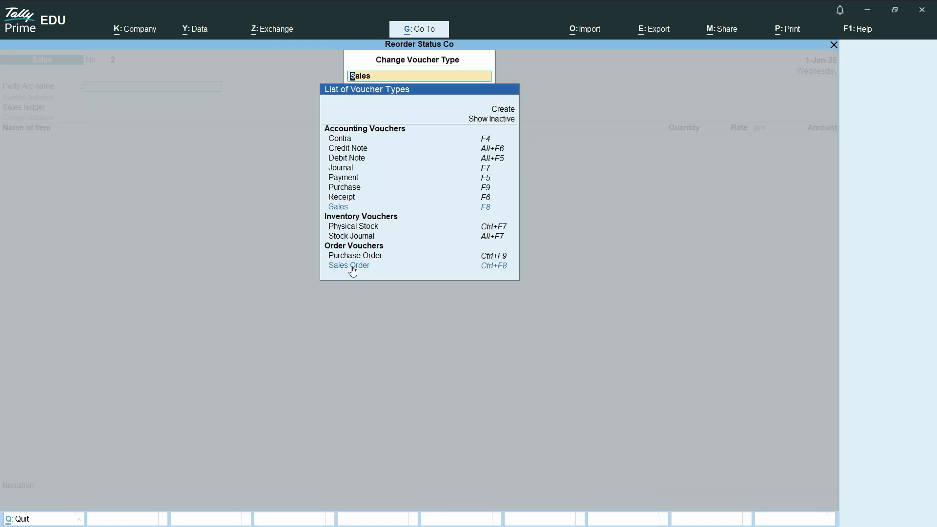
key("Escape")
left_click(884, 184)
left_click(348, 266)
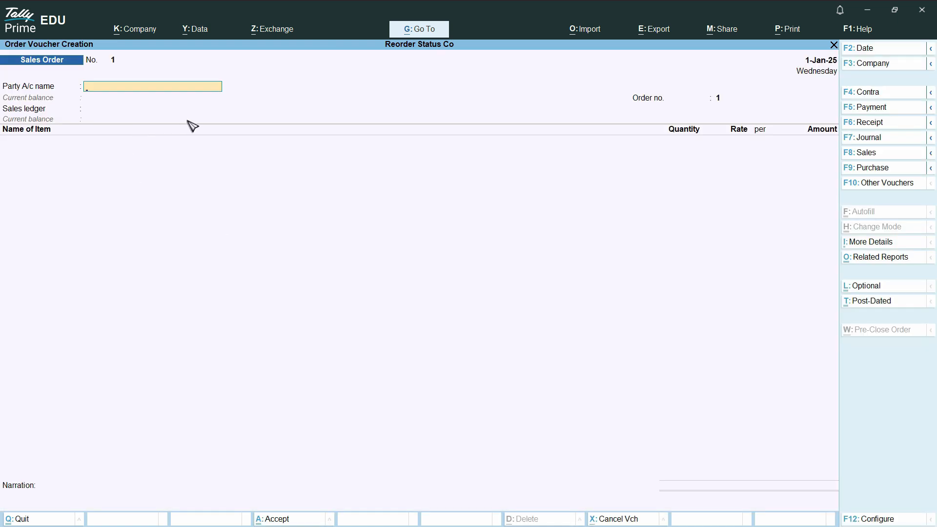
Create the ledger Mr. B under Sales Accounts from the sales order, try to find it as the party, and clear the entry
key("alt+c")
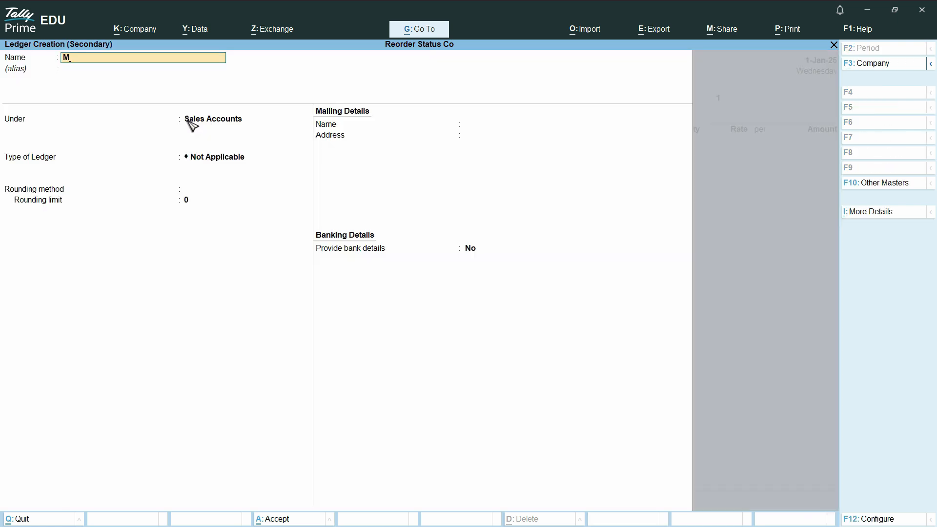
key("Return")
key("Return")
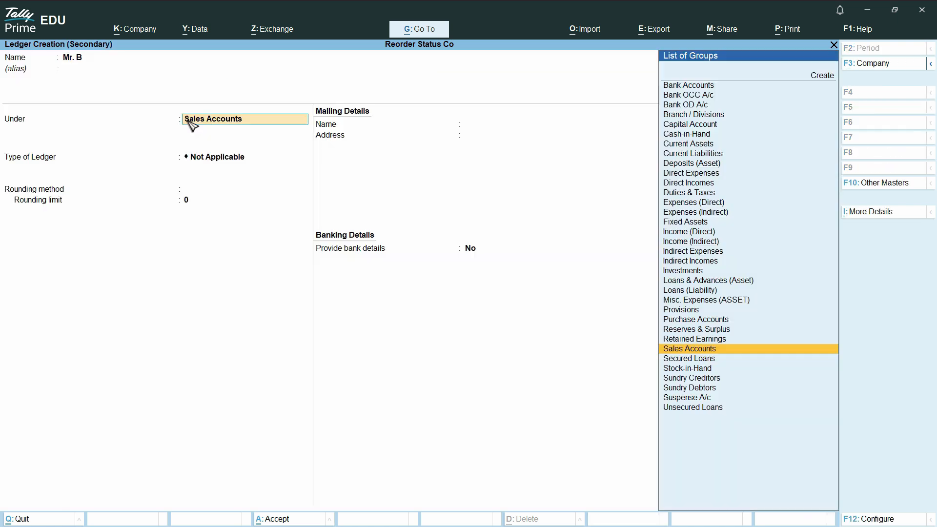
key("Return")
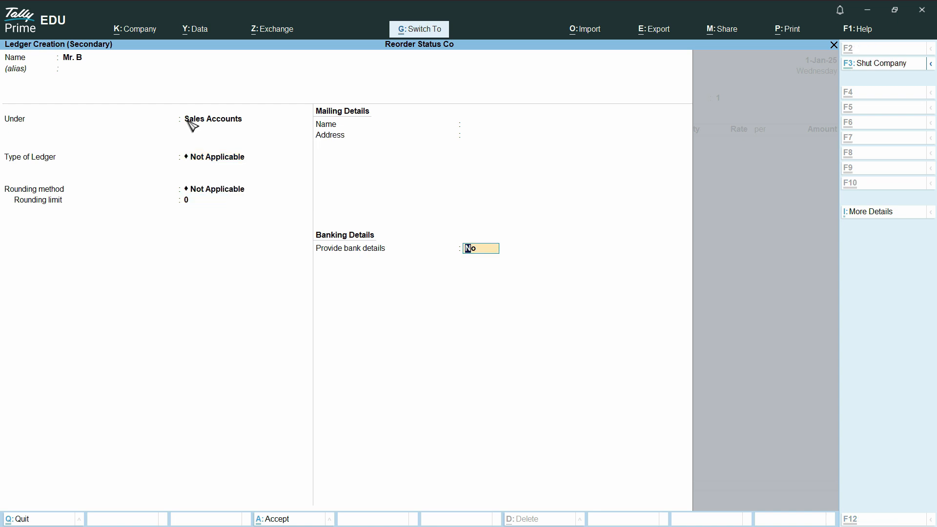
key("ctrl+a")
type("m")
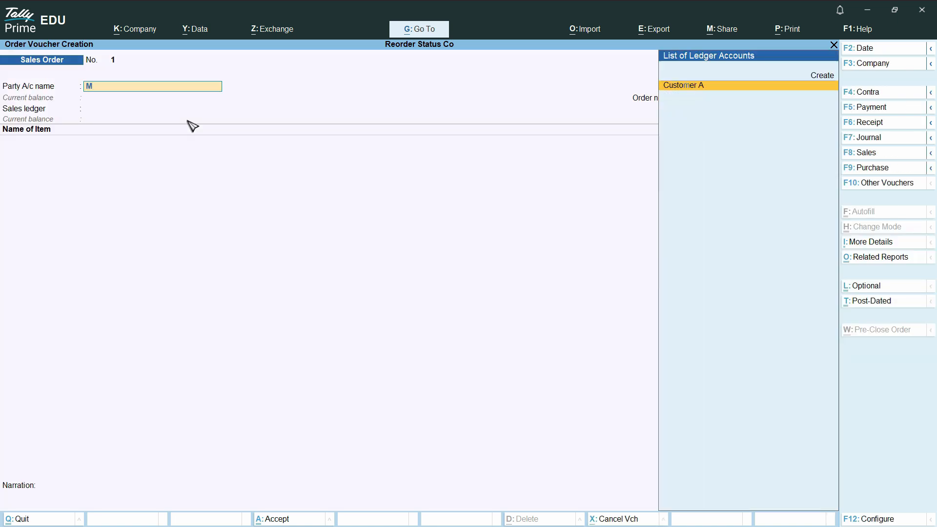
key("BackSpace")
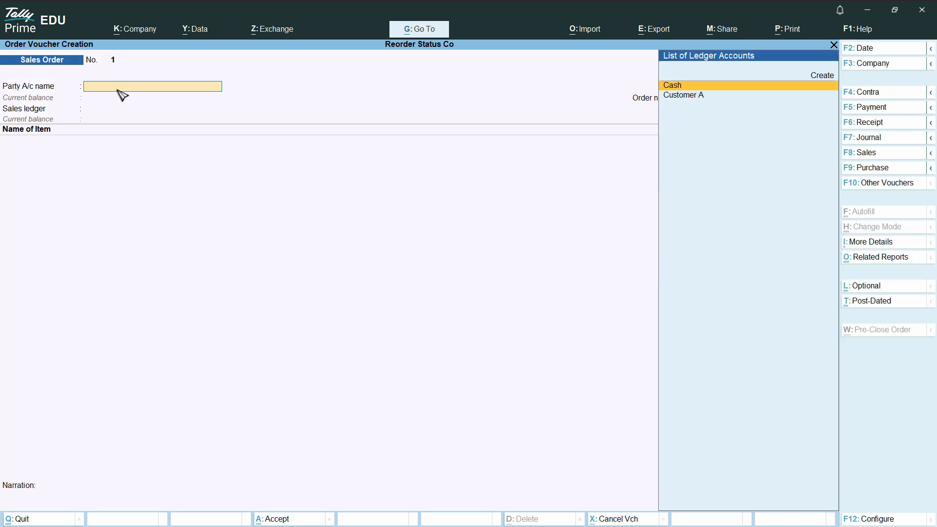
Create a ledger with the customer's name under Sundry Debtors as the party of the sales order
key("alt+c")
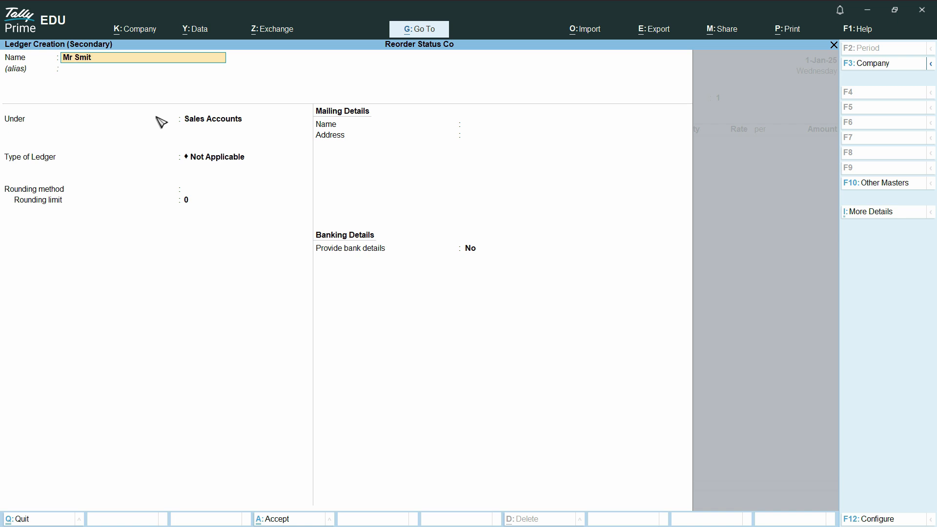
key("Return")
key("Return")
type("Sun")
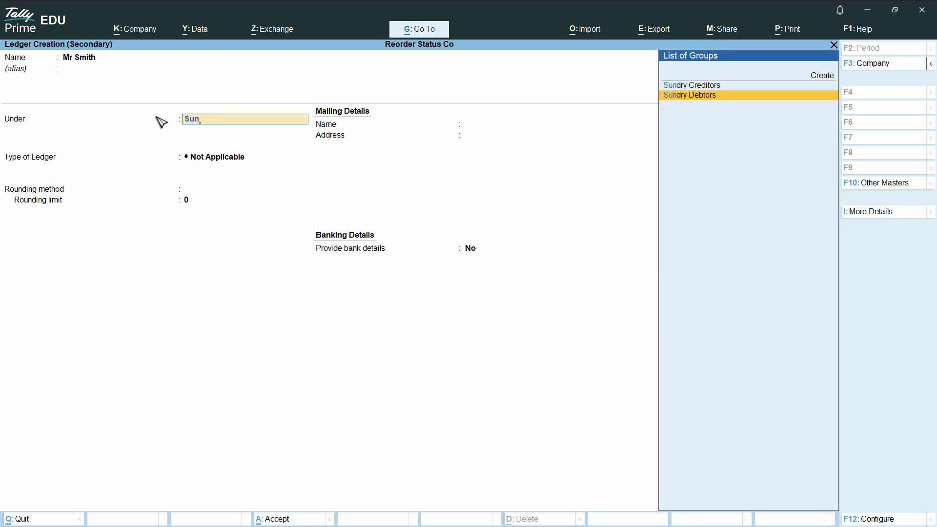
key("Return")
key("Return")
key("Return")
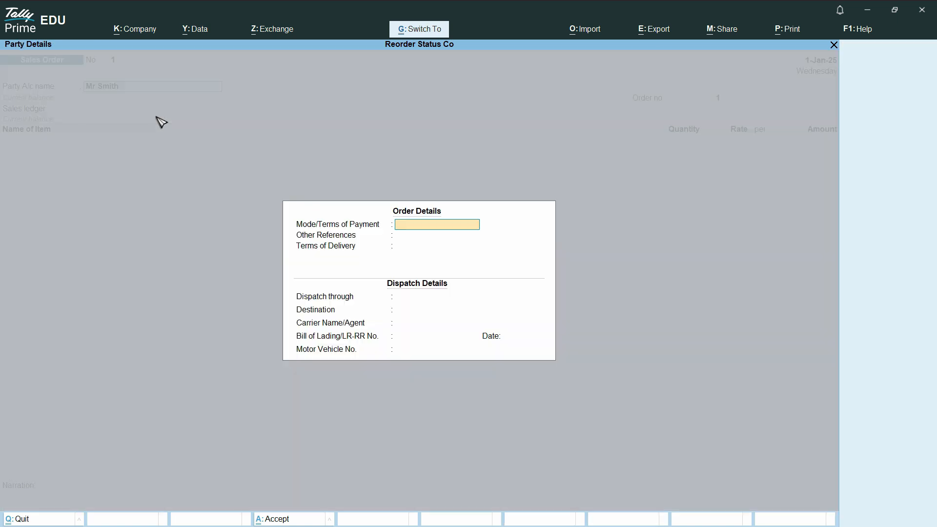
Leave the sales order's order and dispatch details blank and accept the customer's party details with state Not Applicable
key("Return")
key("Return")
key("Return")
key("Return")
key("Return")
key("Return")
key("Return")
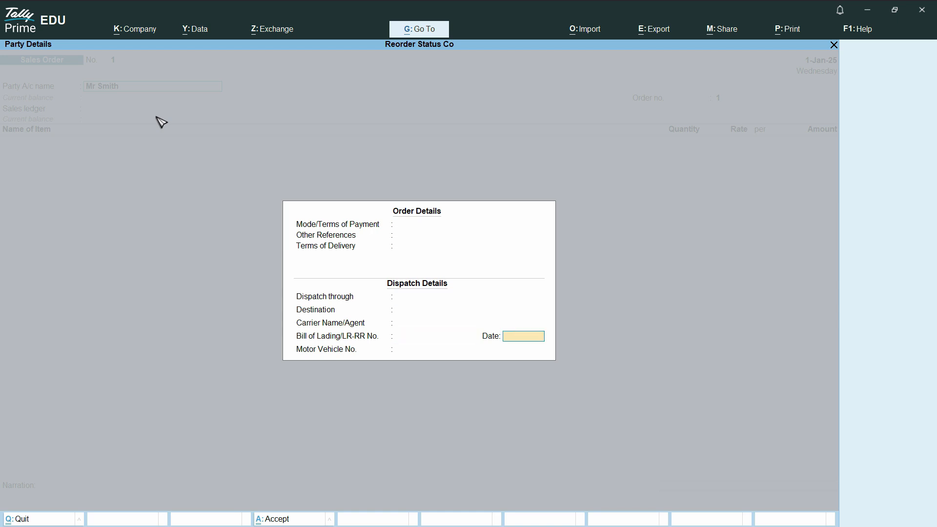
key("Return")
key("Return")
key("Return")
key("Return")
key("Return")
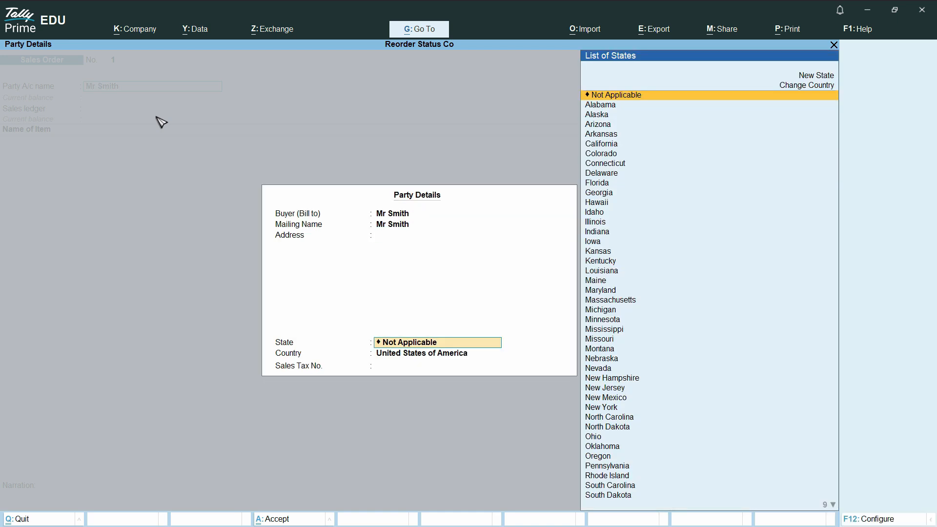
key("Return")
key("Return")
key("Return")
key("Return")
Enter the order number on the sales order and choose Sales as the sales ledger
key("BackSpace")
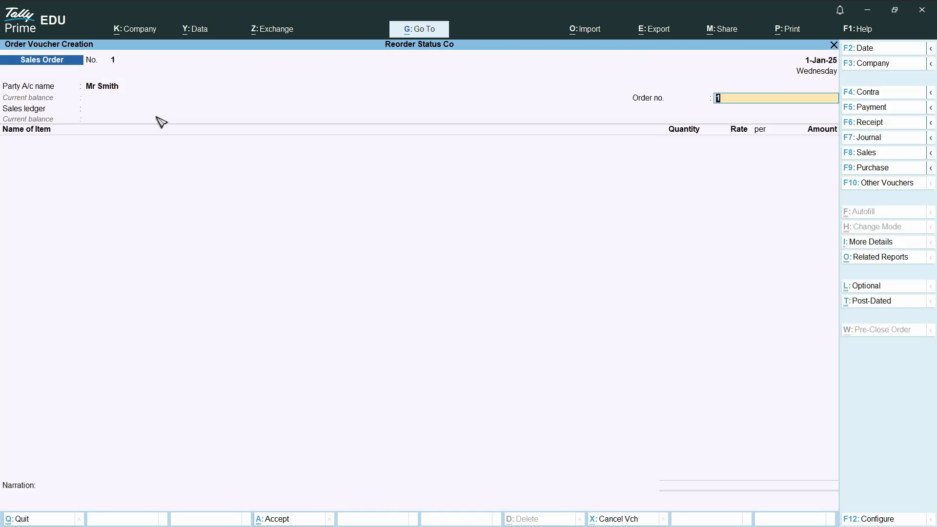
key("Return")
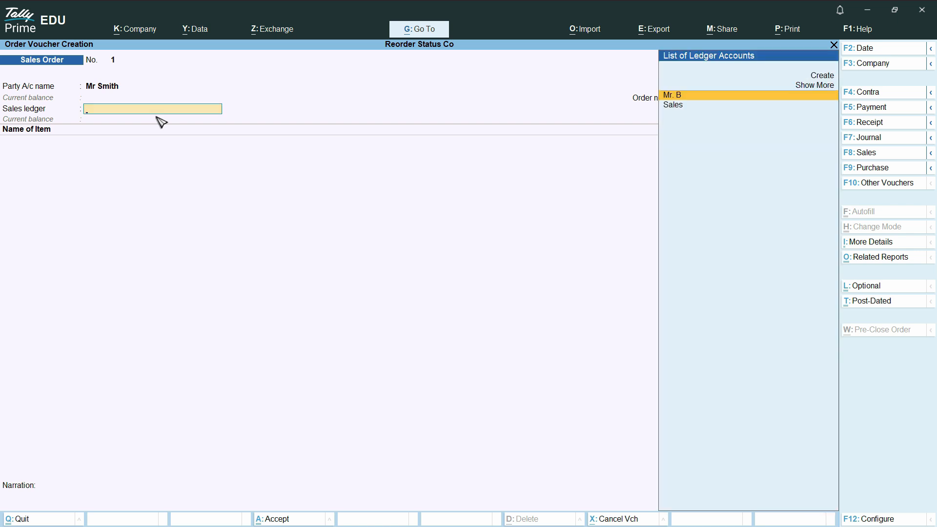
key("Down")
key("Return")
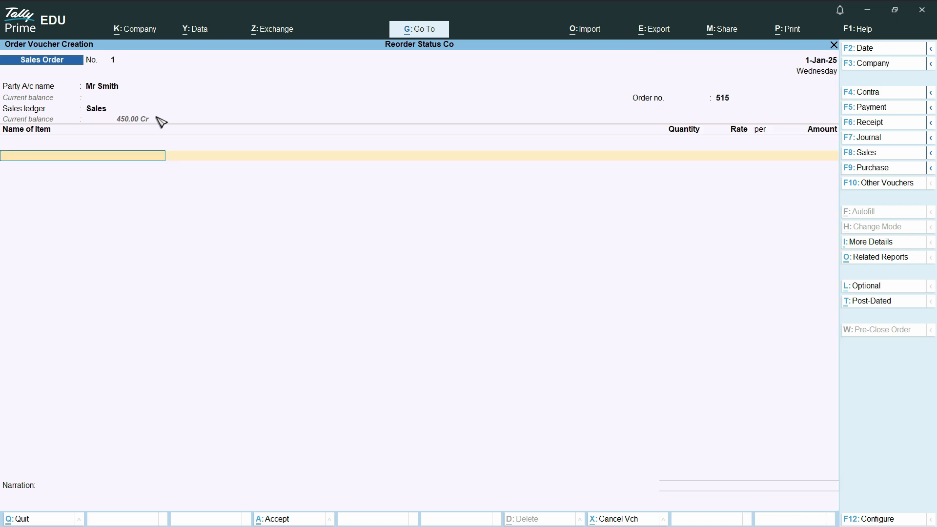
Allocate Bricks on the sales order, due on 1-Jan-25 with quantity 500 E, consulting the Word notes for the quantity
type("Br")
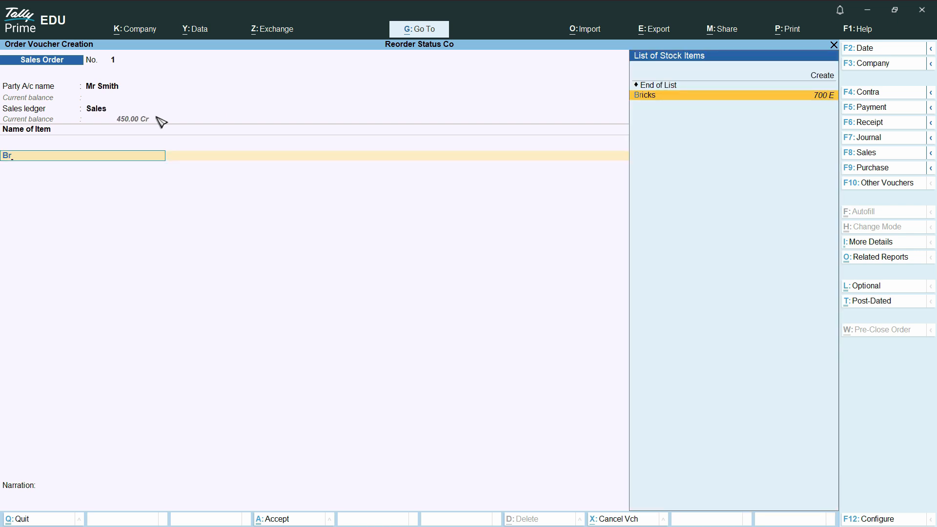
key("Return")
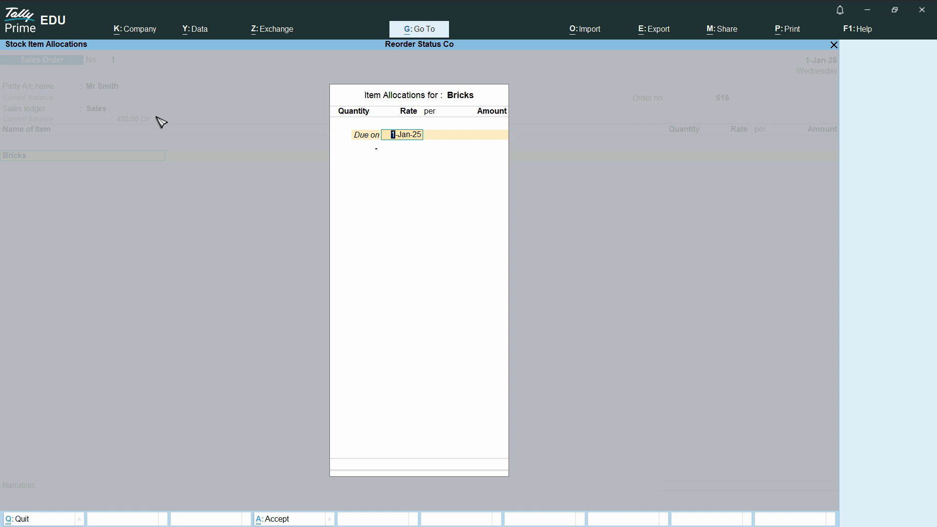
key("Return")
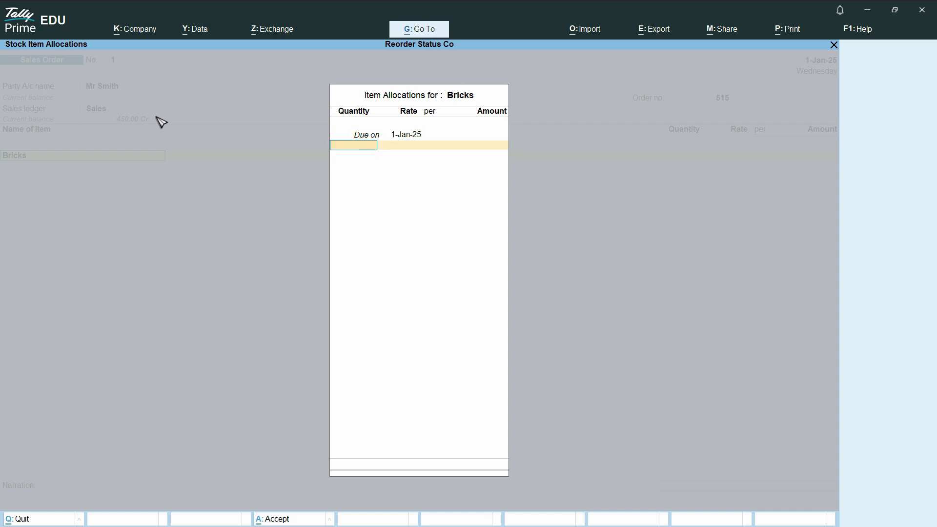
key("alt+Tab")
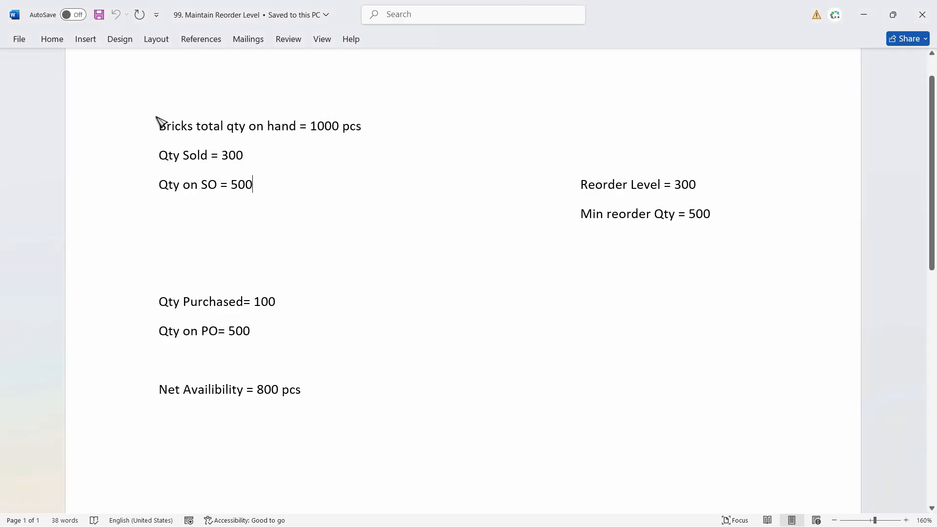
key("alt+Tab")
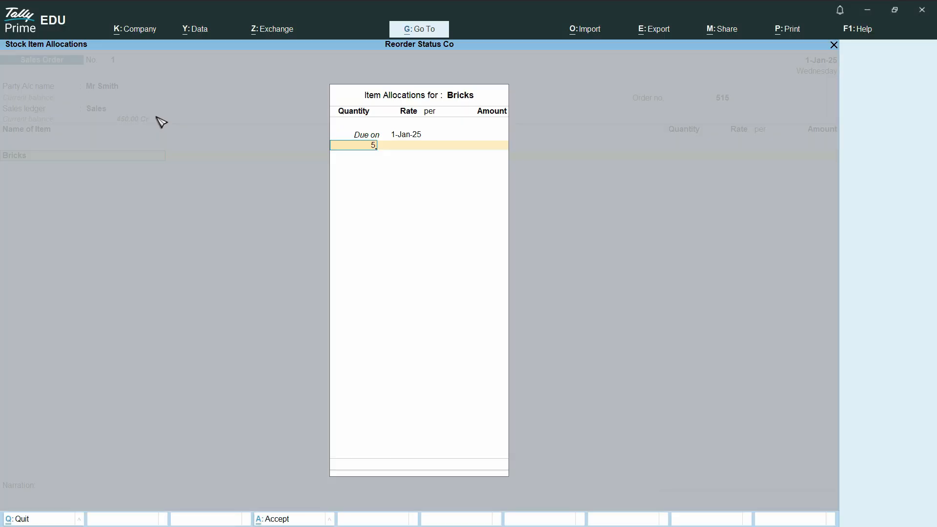
key("Return")
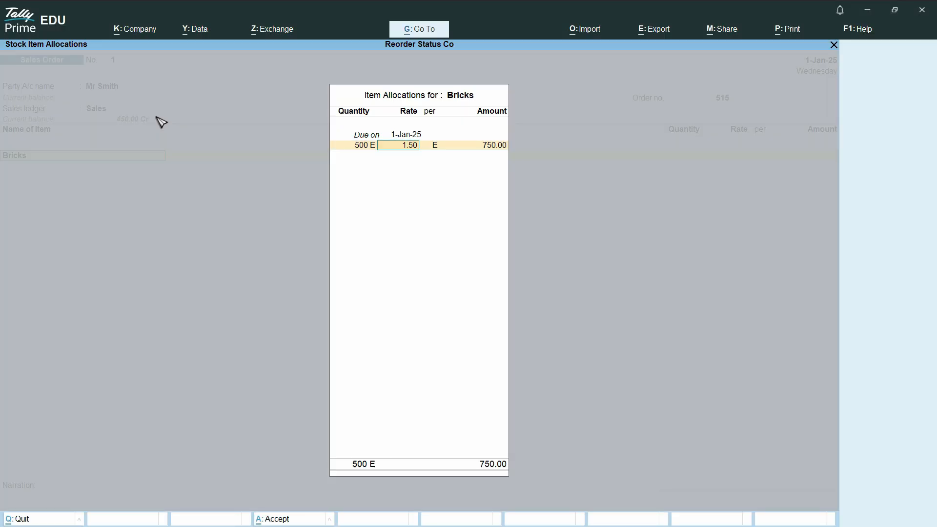
Accept the Bricks rate of 1.50 per E, finish the item list without a narration, and save the sales order
key("Return")
key("Return")
key("Return")
key("Return")
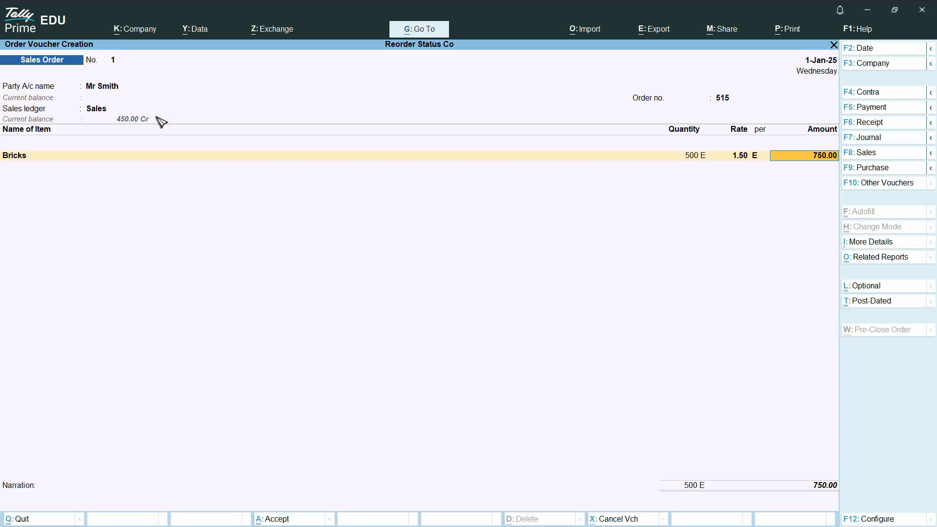
key("Return")
key("Return")
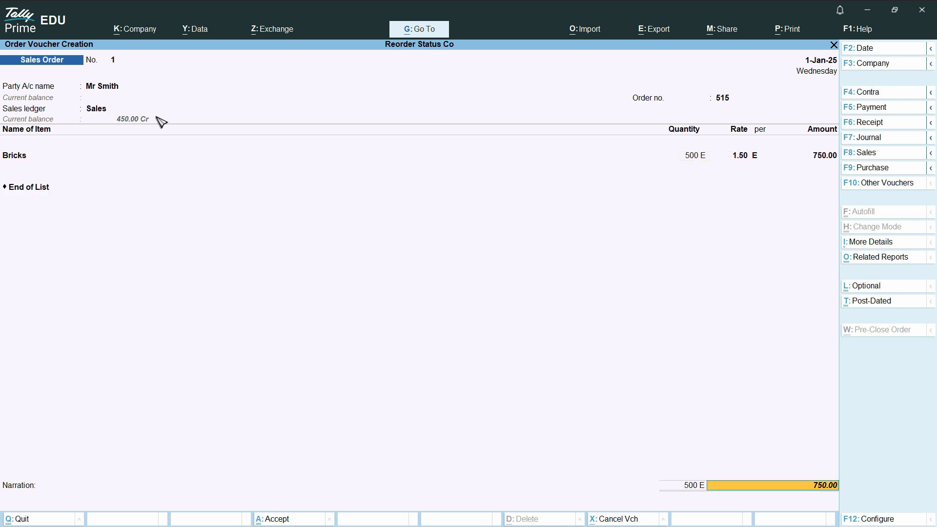
key("ctrl")
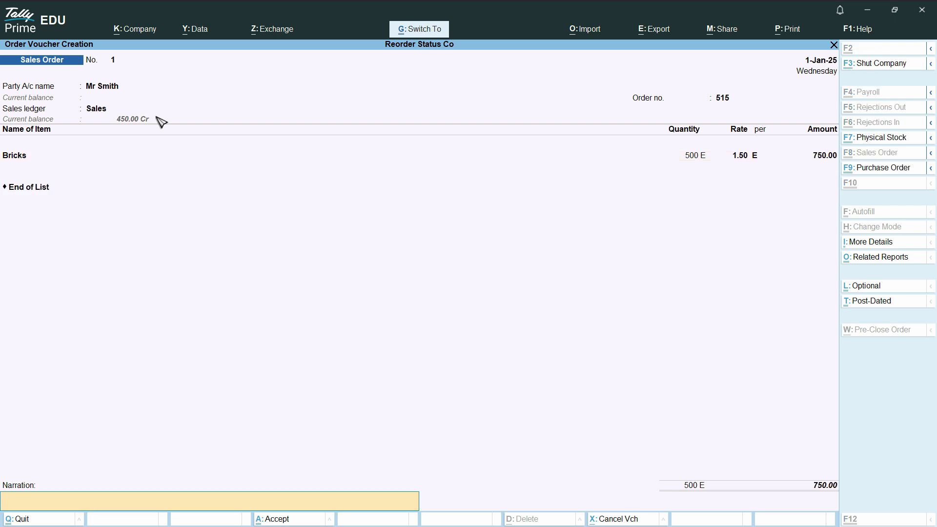
key("ctrl+a")
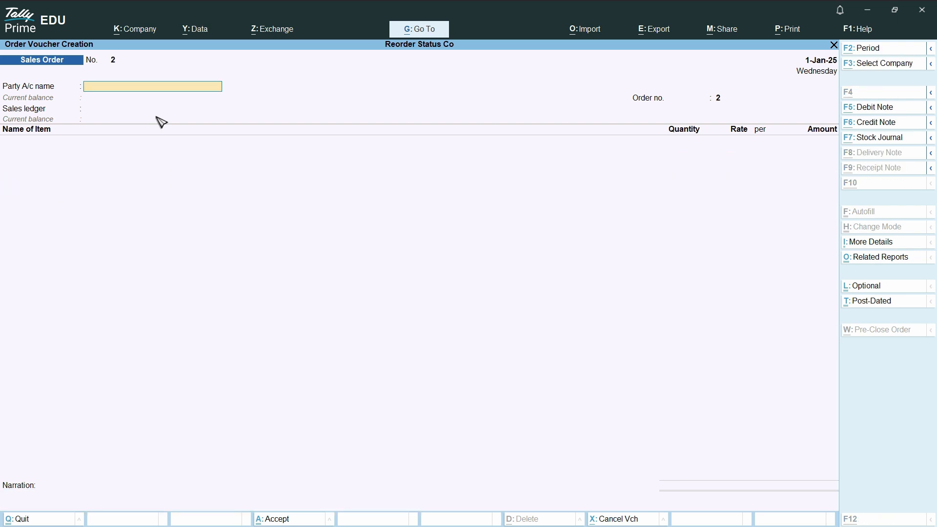
Consult the Word notes and open the Reorder Status report for the Building Materials stock group
key("alt+Tab")
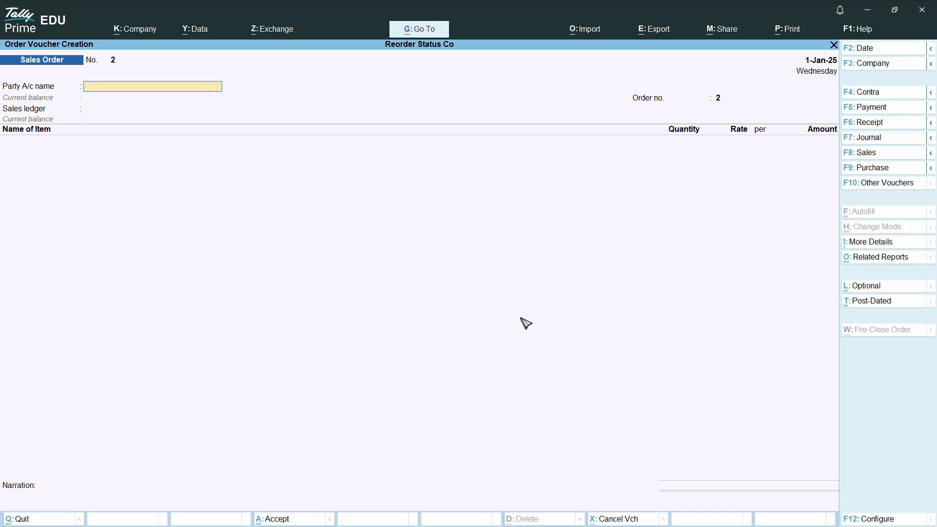
key("Escape")
left_click(629, 373)
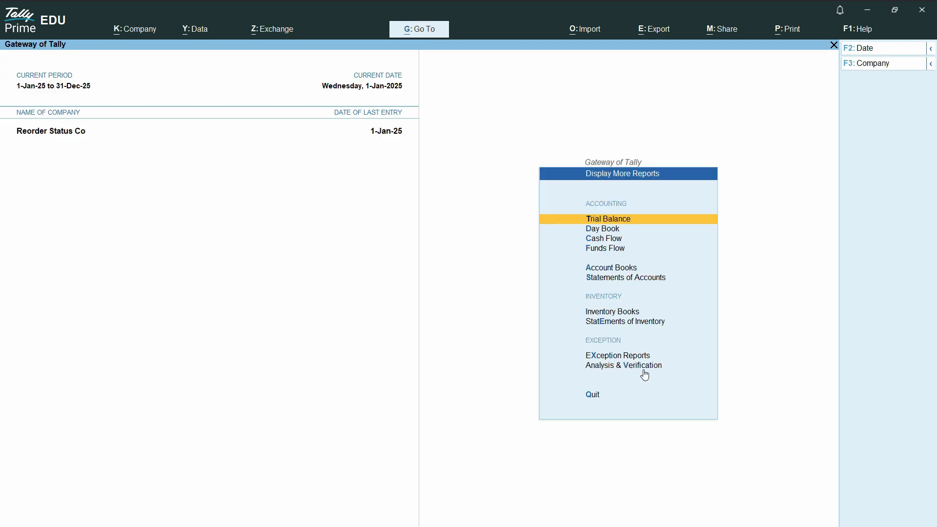
left_click(638, 323)
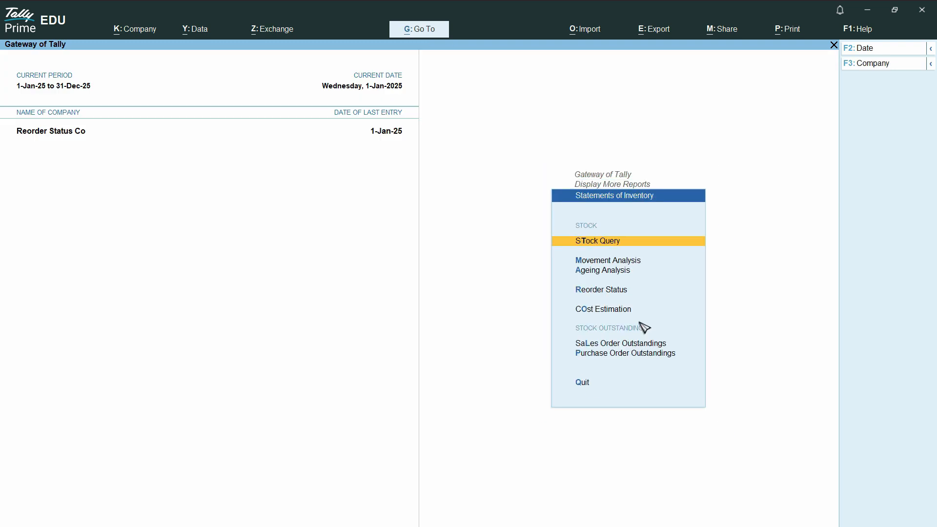
left_click(602, 291)
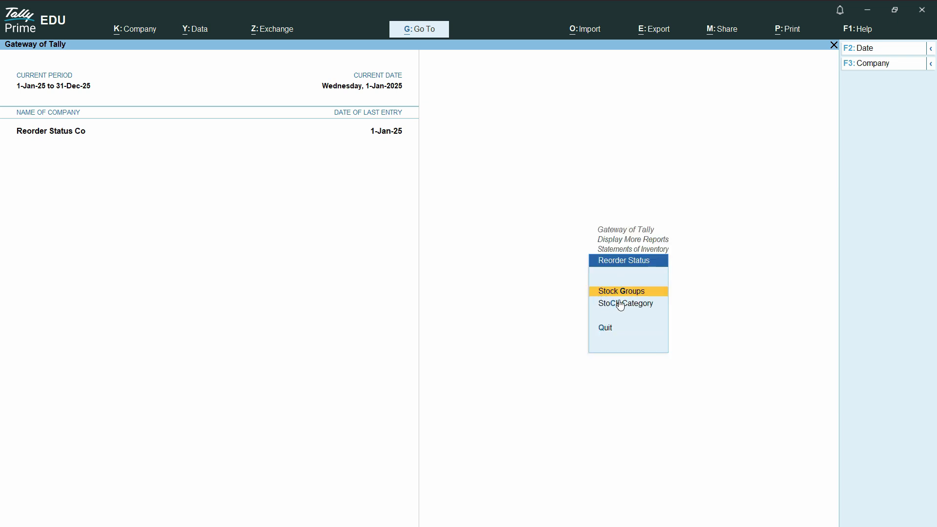
left_click(630, 296)
left_click(360, 136)
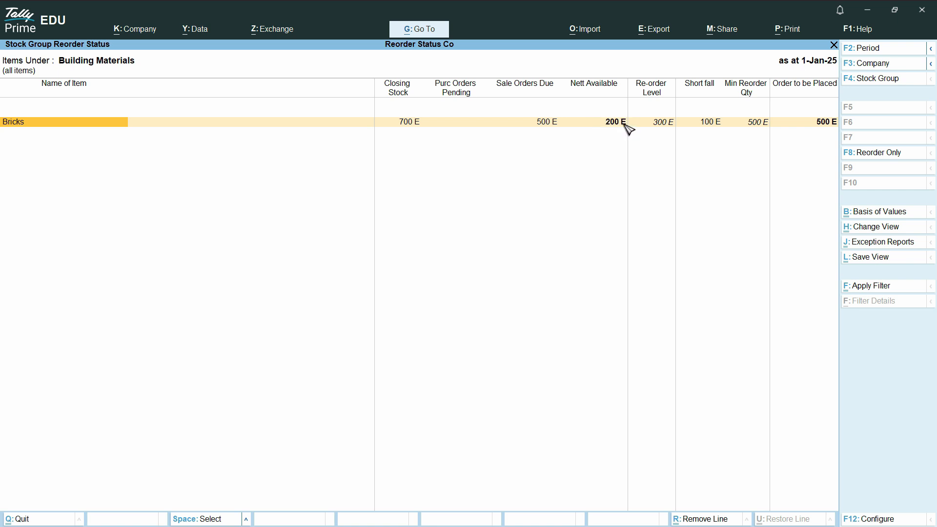
Compare the reorder figures for Bricks with the quantities in the Word notes and return to the Gateway of Tally
key("alt+Tab")
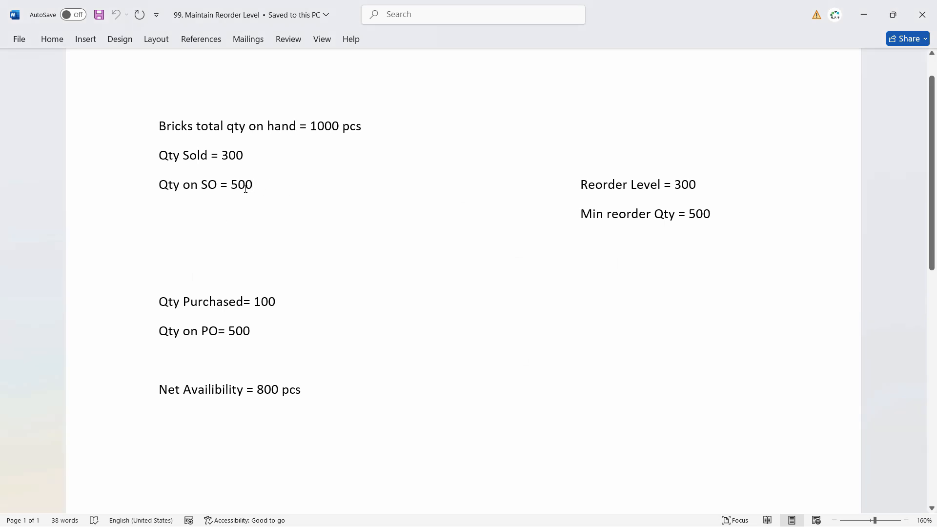
key("alt+Tab")
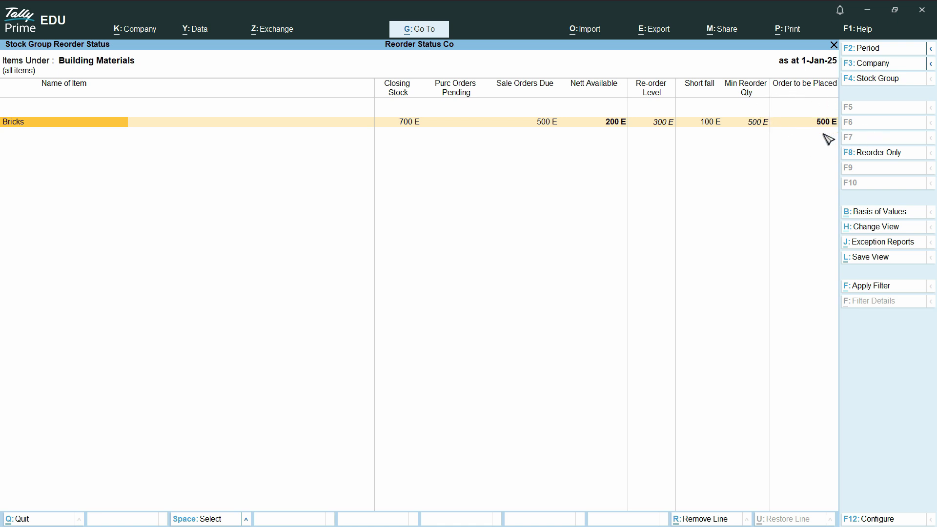
key("Escape")
key("Escape")
key("Escape")
key("Escape")
key("Escape")
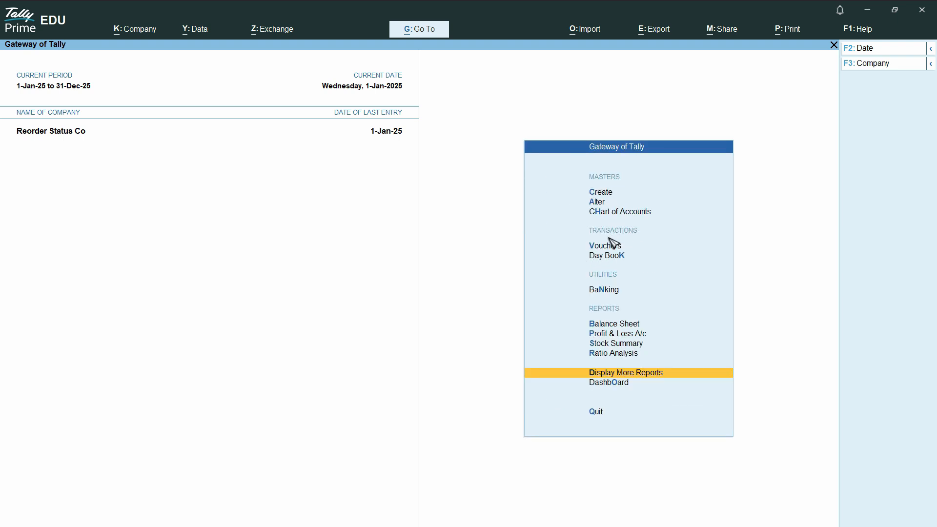
Open voucher entry and change the voucher type to Purchase Order
left_click(597, 247)
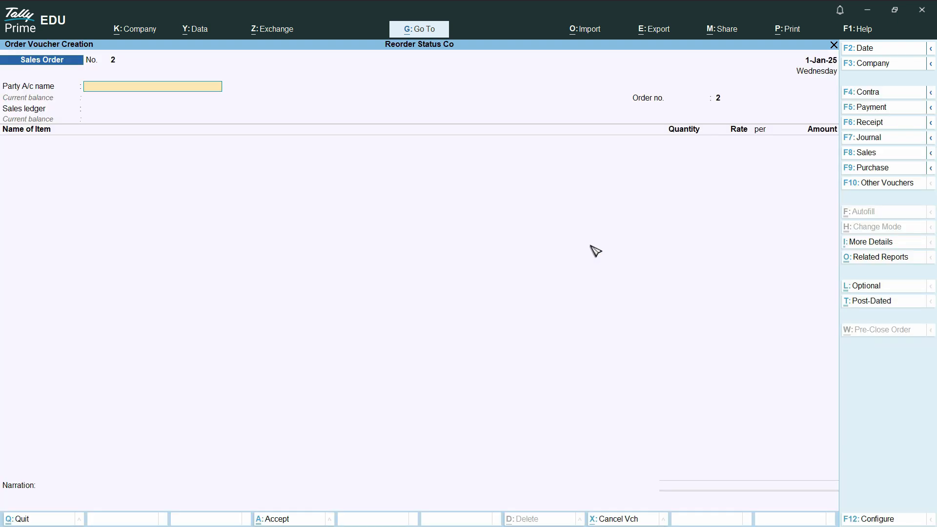
left_click(881, 183)
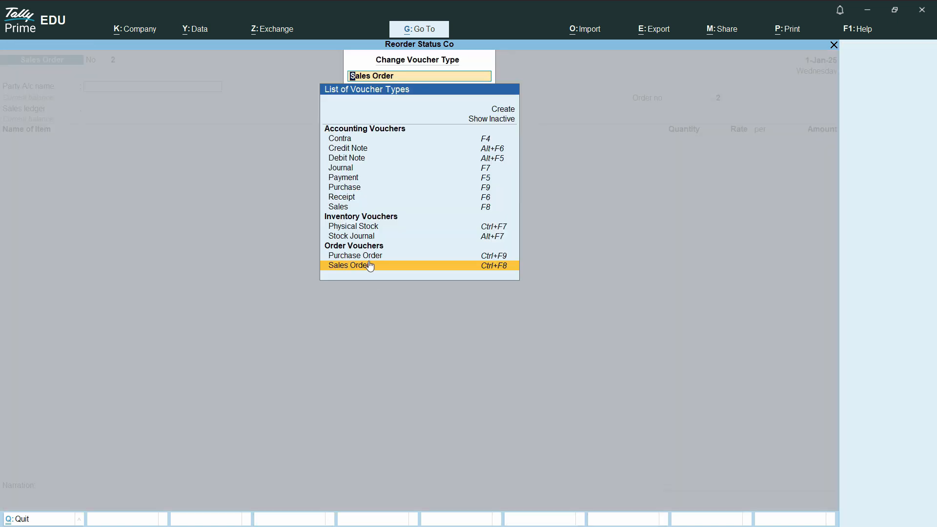
left_click(372, 256)
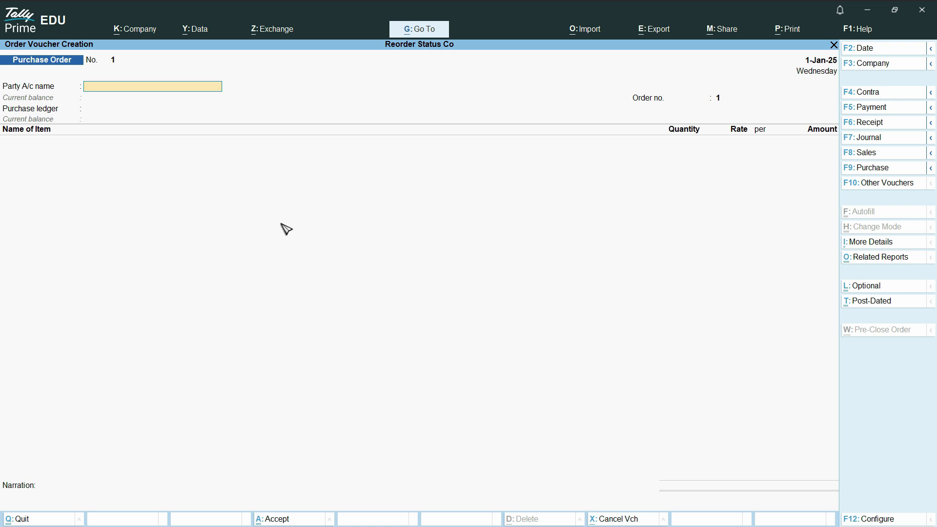
Create the ledger Vendor A under Sundry Creditors as the party of the purchase order
key("alt+c")
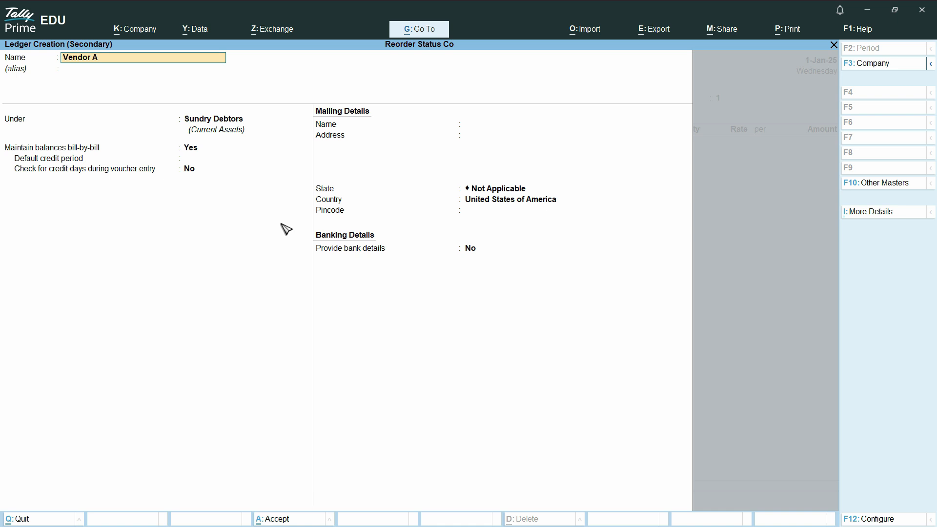
key("Return")
type("Sun")
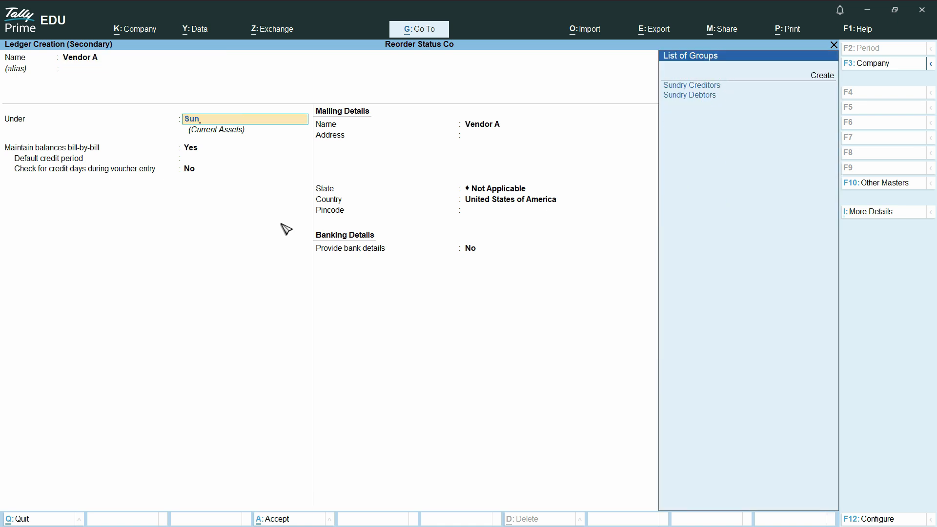
key("Return")
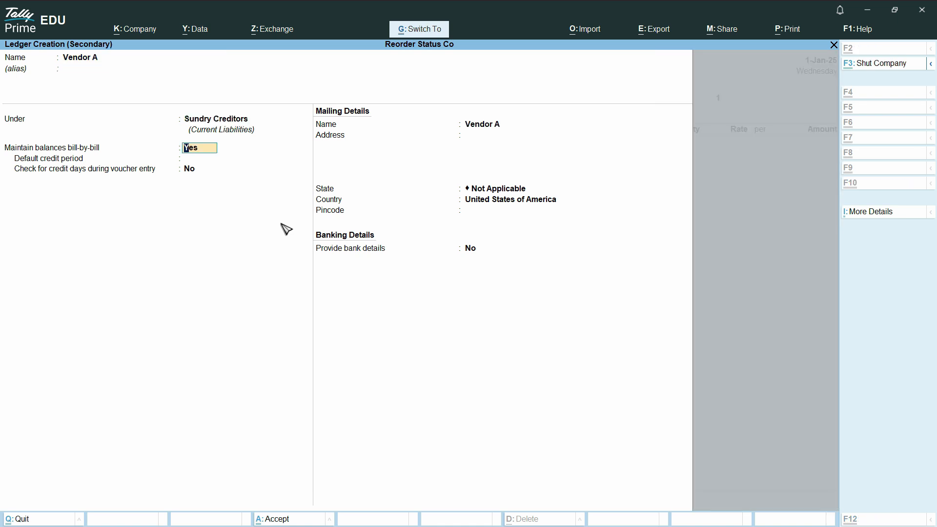
key("ctrl+a")
Leave the purchase order's order and receipt details blank and accept Vendor A's party details with state Not Applicable
key("Return")
key("Return")
key("Return")
key("Return")
key("Return")
key("Return")
key("Return")
key("Return")
key("Return")
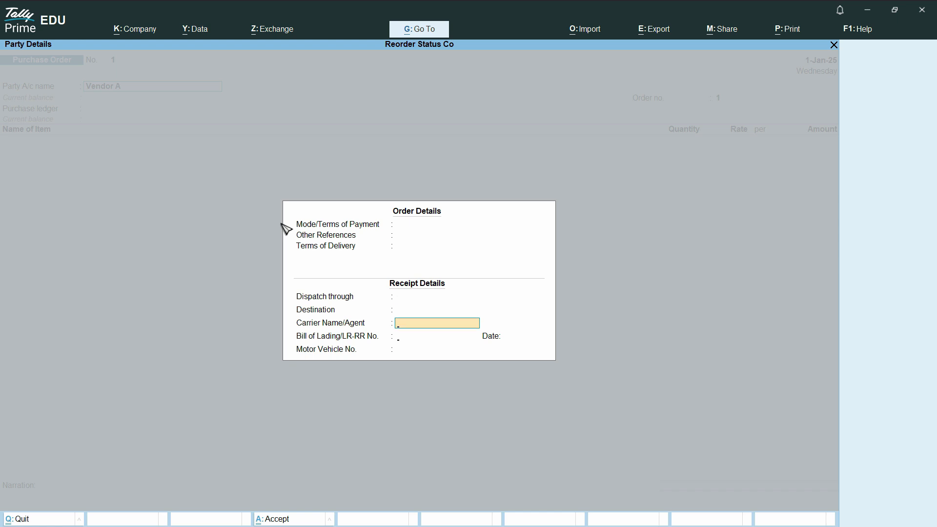
key("Return")
key("Return")
key("Return")
key("Return")
key("Return")
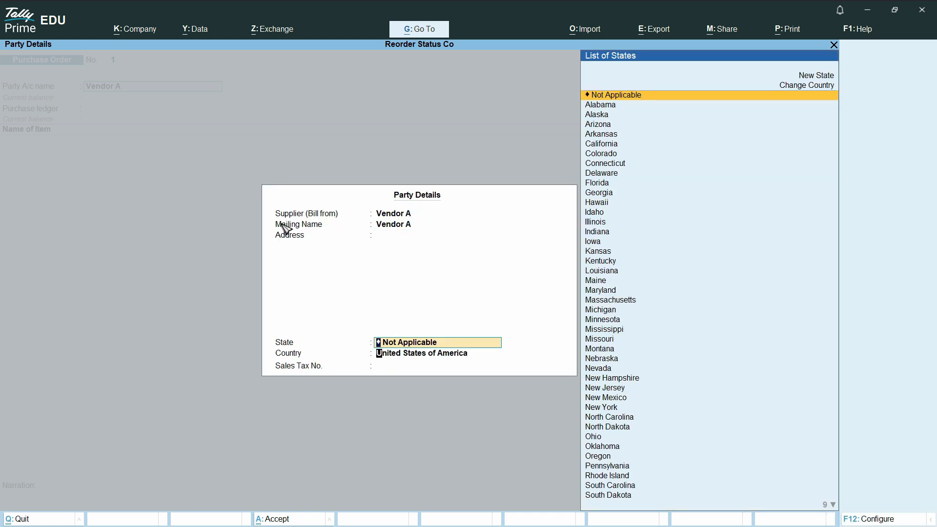
key("Return")
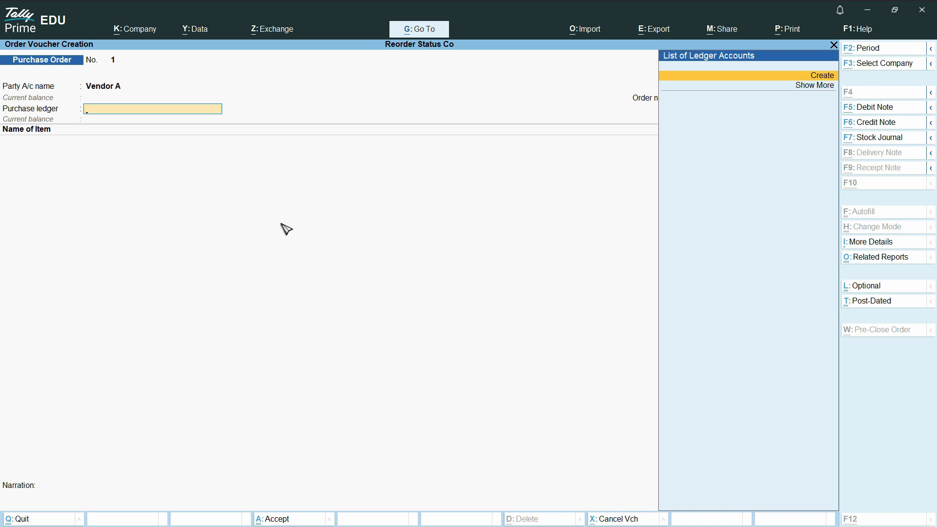
Create the ledger Purchases under Purchase Accounts and use it as the purchase order's purchase ledger
key("alt+c")
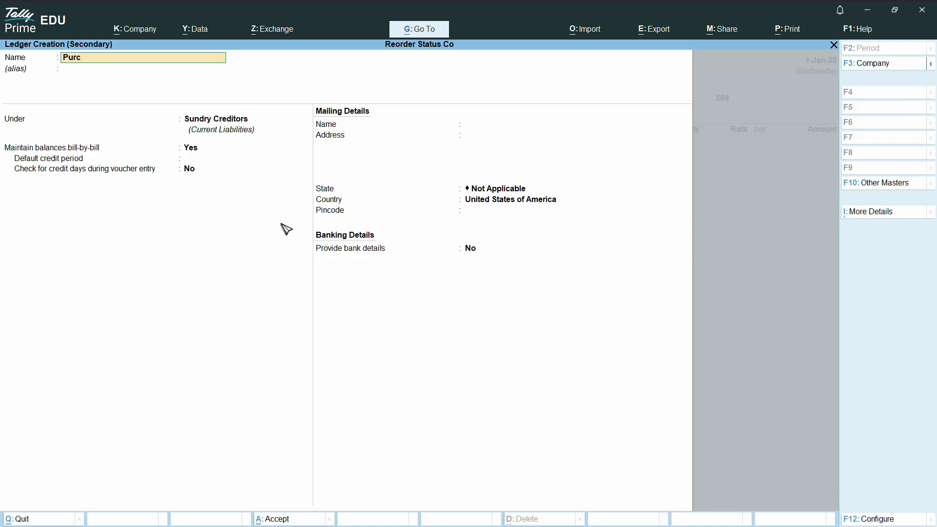
type("Purchases")
key("Return")
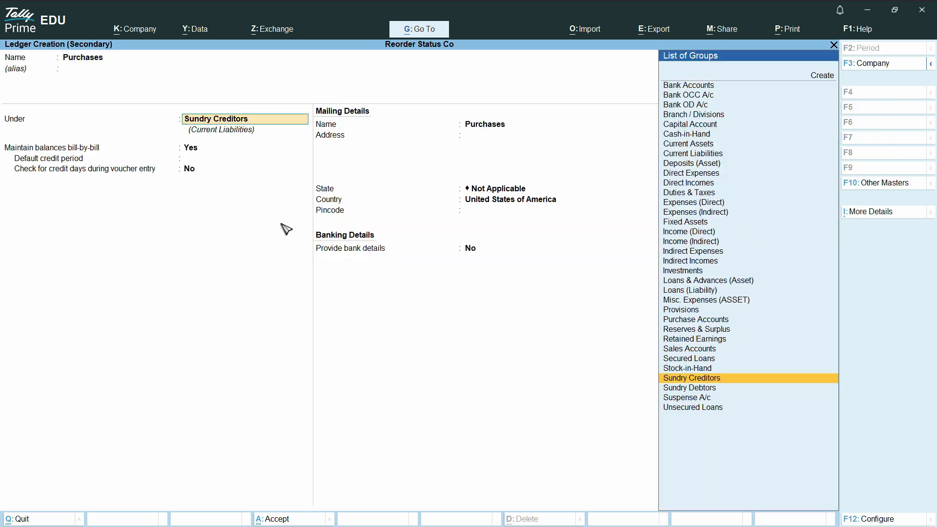
type("Pu")
key("Return")
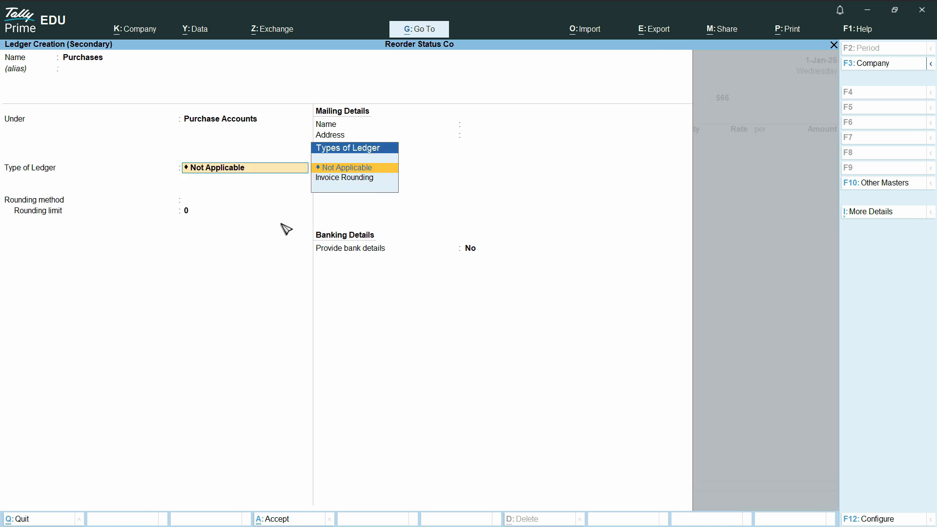
key("ctrl+a")
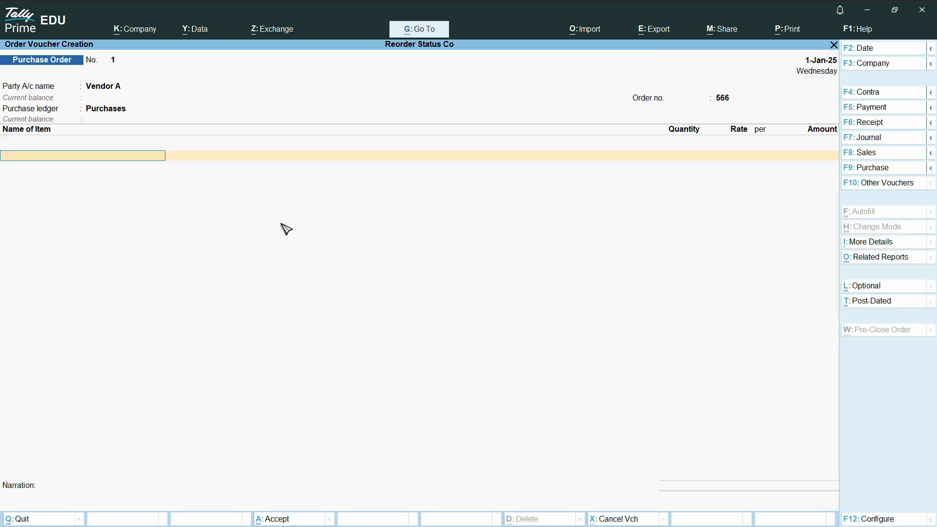
Add Bricks to the purchase order with due date 1-Jan-25, quantity 500 E and rate 1.00
type("Bri")
key("Return")
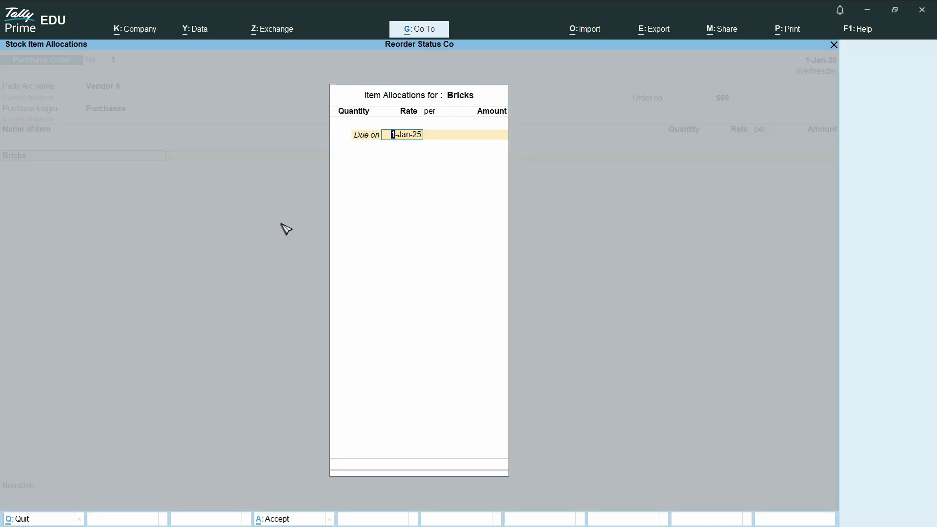
key("Return")
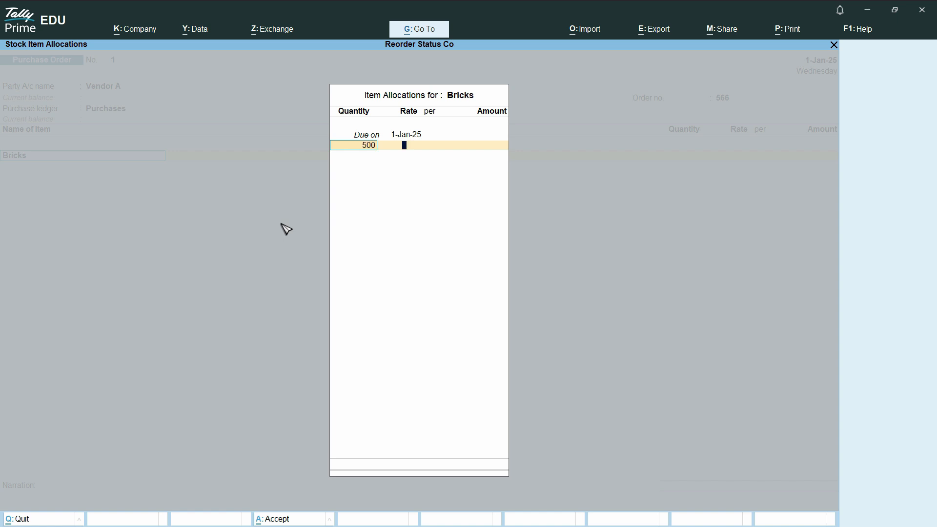
key("Return")
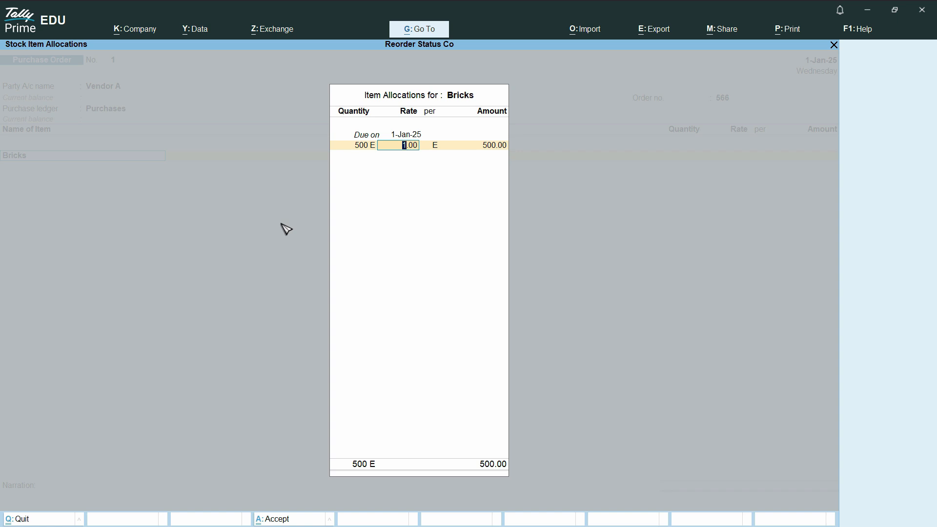
key("Return")
key("Return")
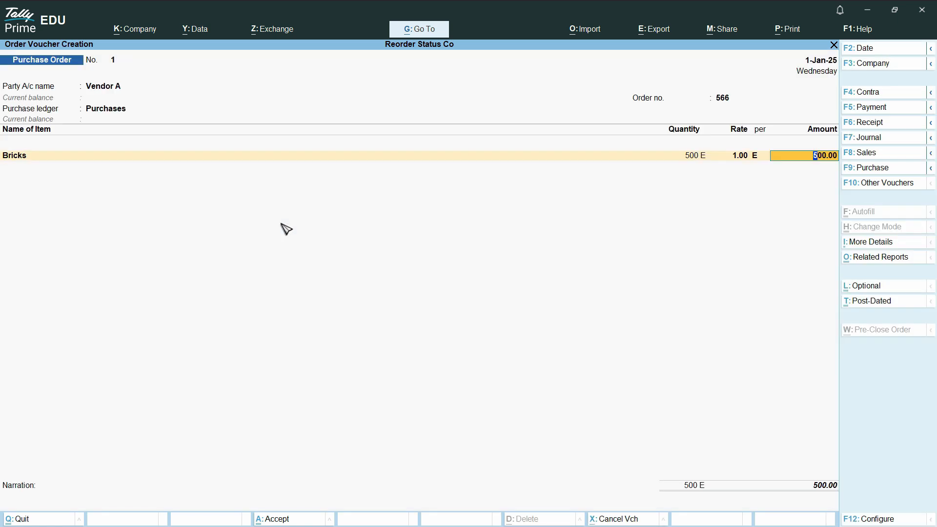
Save the purchase order for Vendor A and leave voucher entry for the Gateway of Tally
key("ctrl+a")
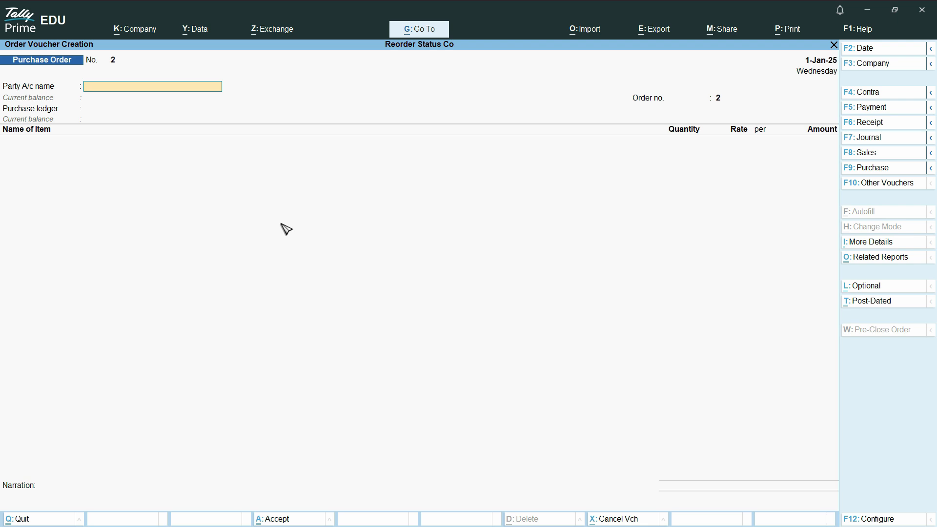
key("Escape")
key("y")
key("Escape")
key("n")
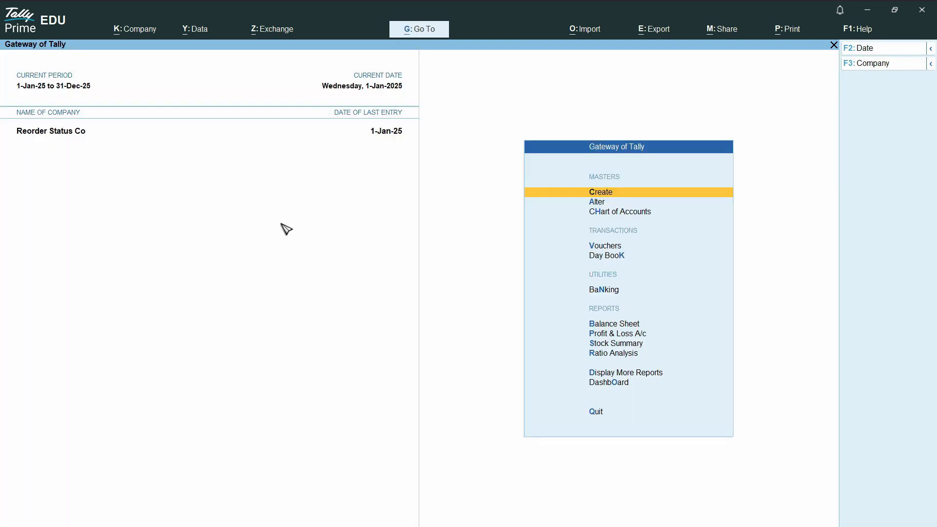
Display the inventory Reorder Status report for the stock group Building Materials
left_click(642, 375)
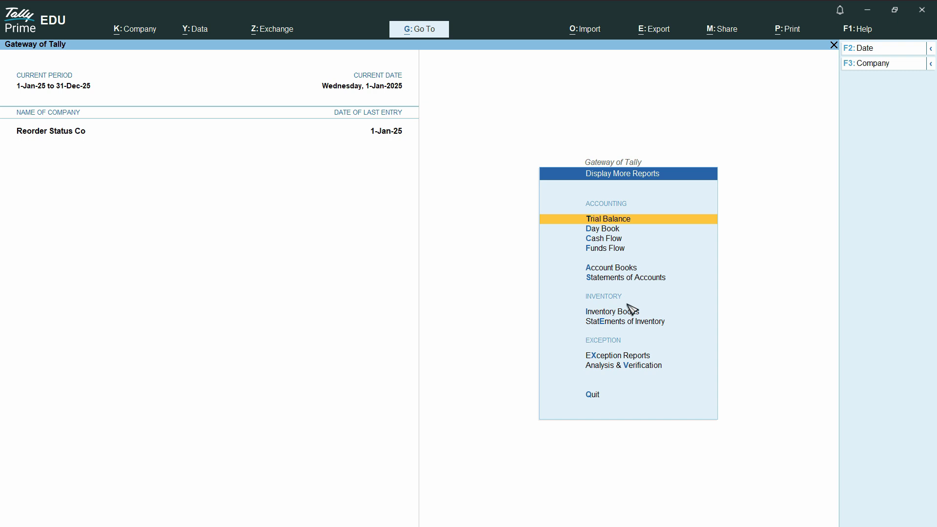
left_click(642, 320)
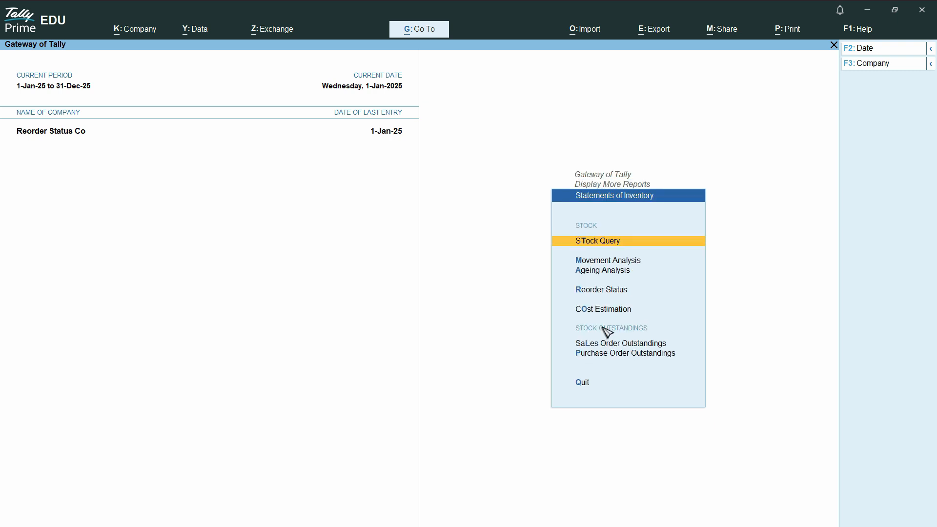
left_click(602, 293)
left_click(628, 292)
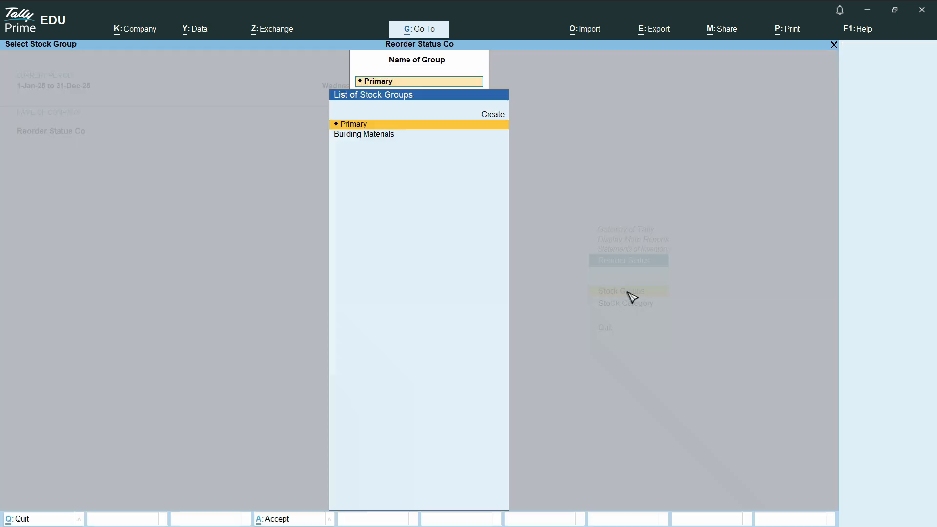
left_click(374, 137)
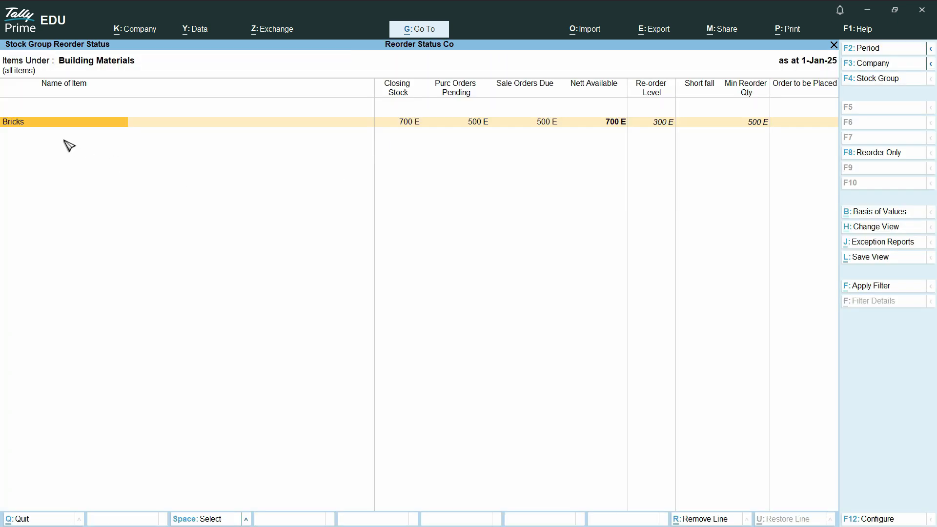